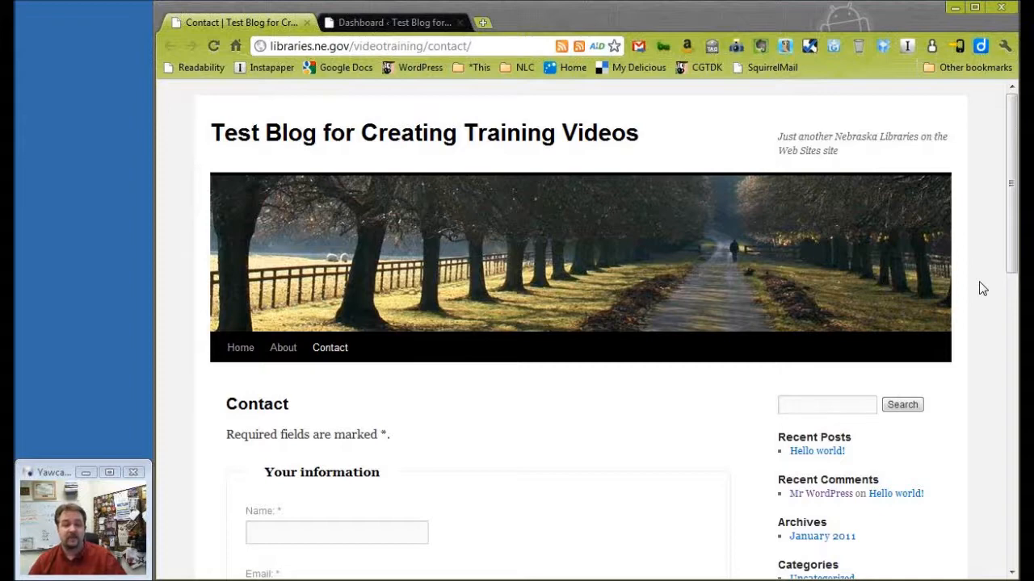
# Examine the published Contact page's form fields, from the visitor information through the confirmation question.
pyautogui.moveTo(1012, 261); pyautogui.dragTo(1013, 357)
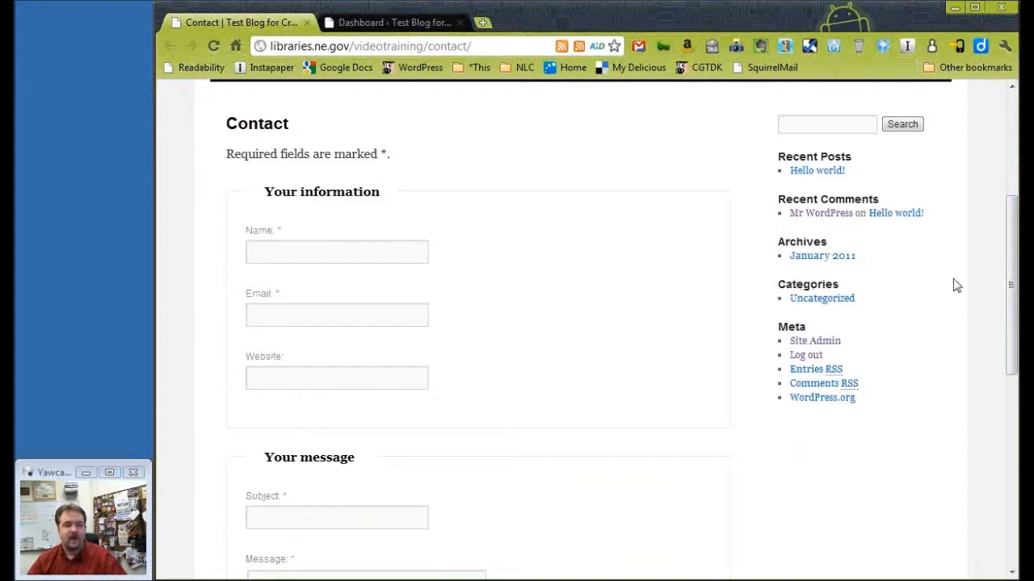
pyautogui.moveTo(1013, 285); pyautogui.dragTo(1010, 400)
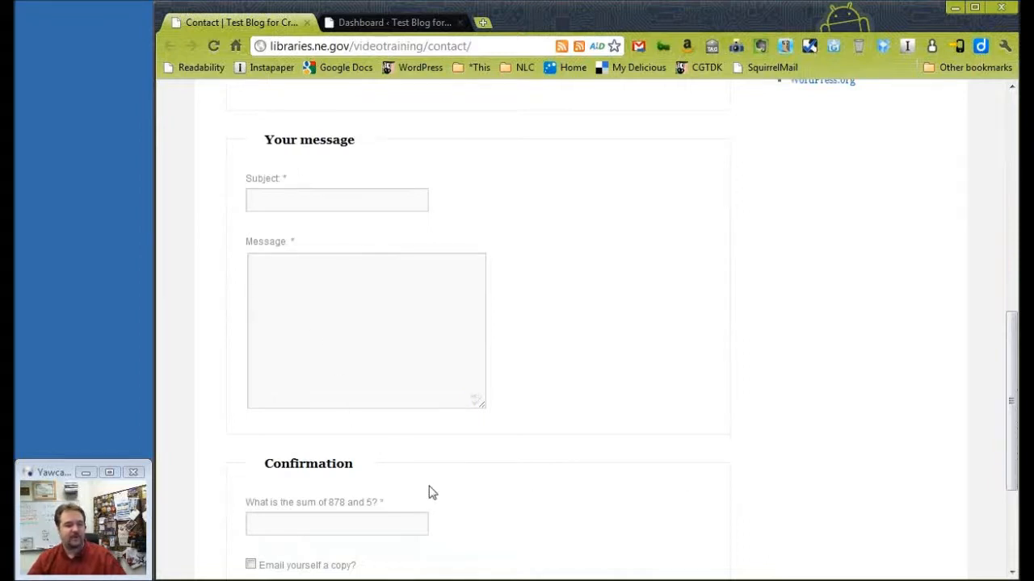
pyautogui.scroll(-2, 428, 493)
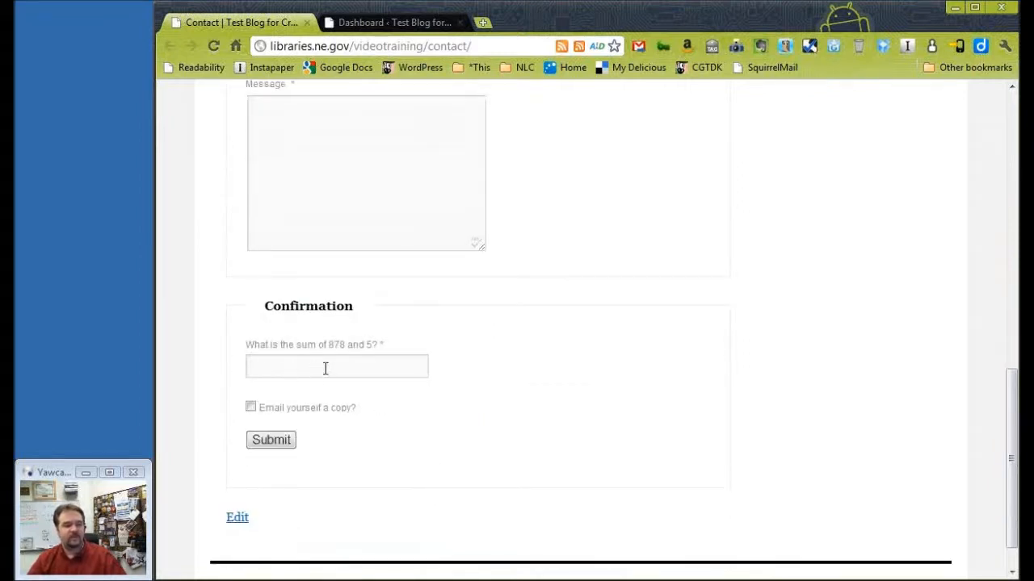
pyautogui.click(359, 367)
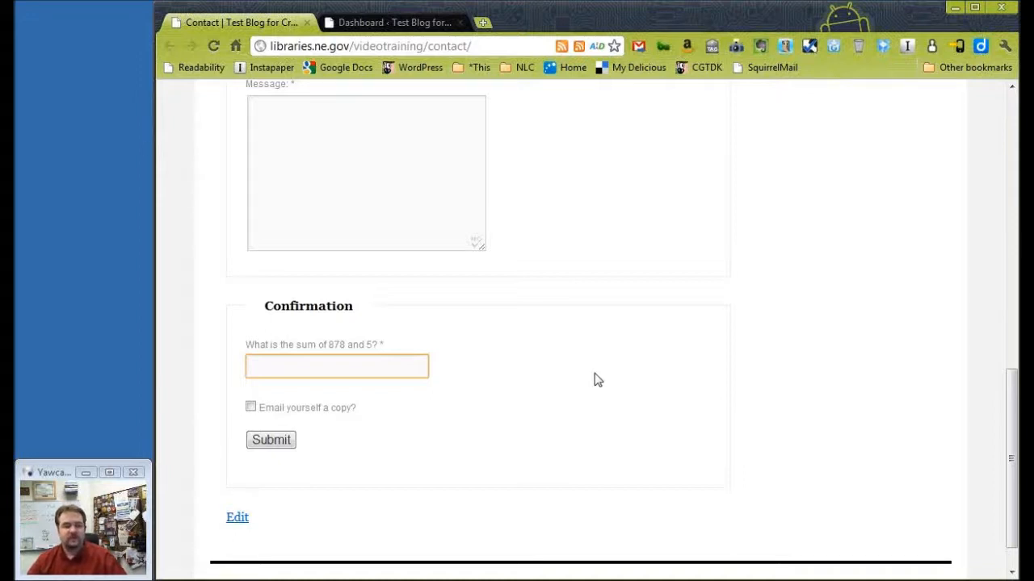
# Open the Contact page for editing from the site's dashboard and examine the [easy-contact] shortcode in its body.
pyautogui.click(417, 24)
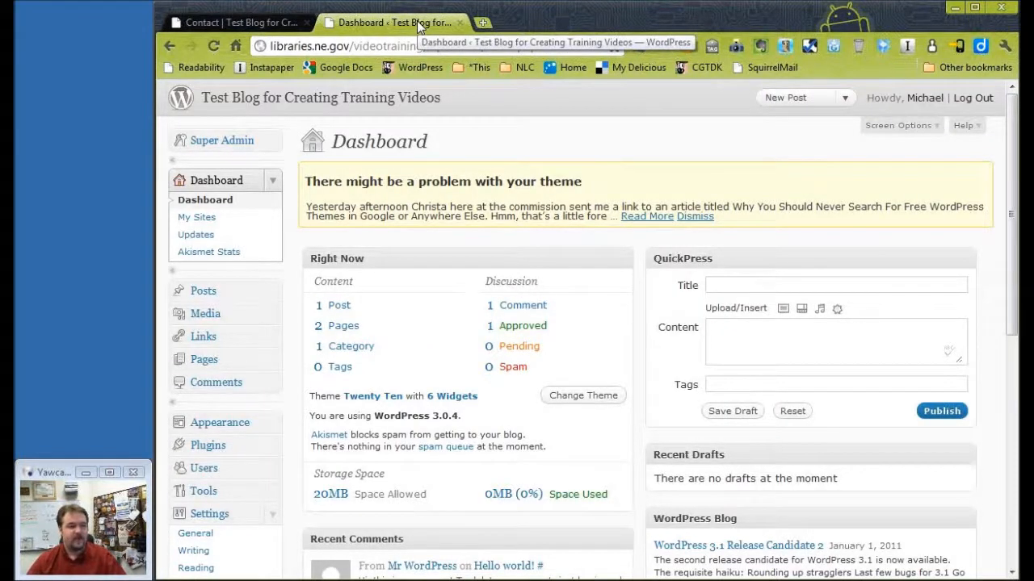
pyautogui.click(206, 361)
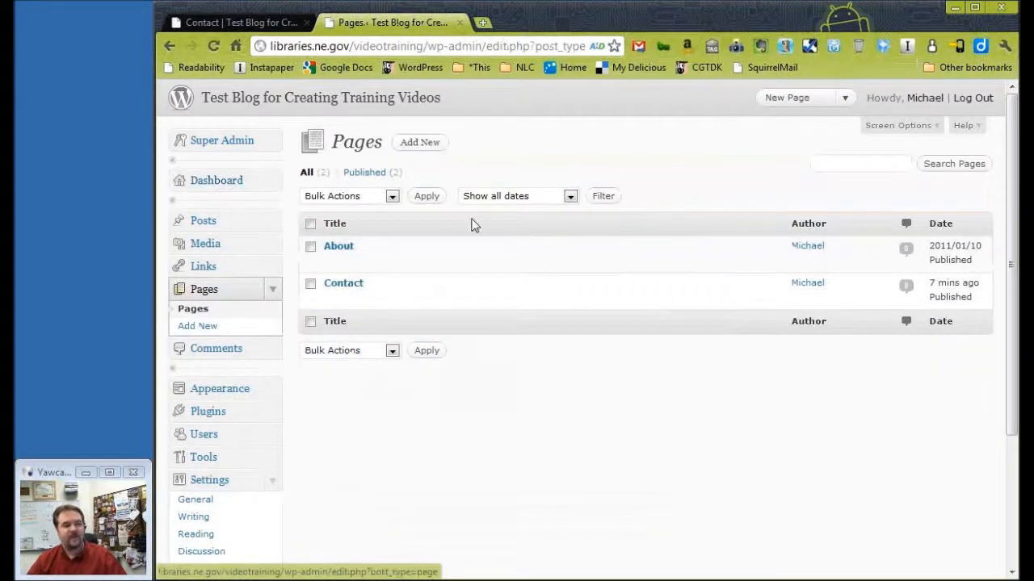
pyautogui.moveTo(327, 305)
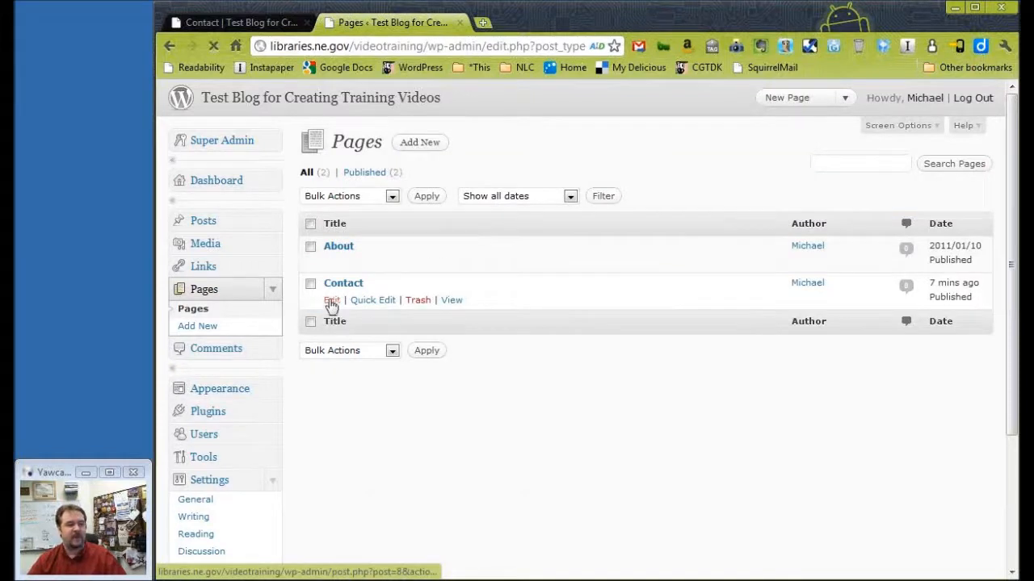
pyautogui.click(331, 303)
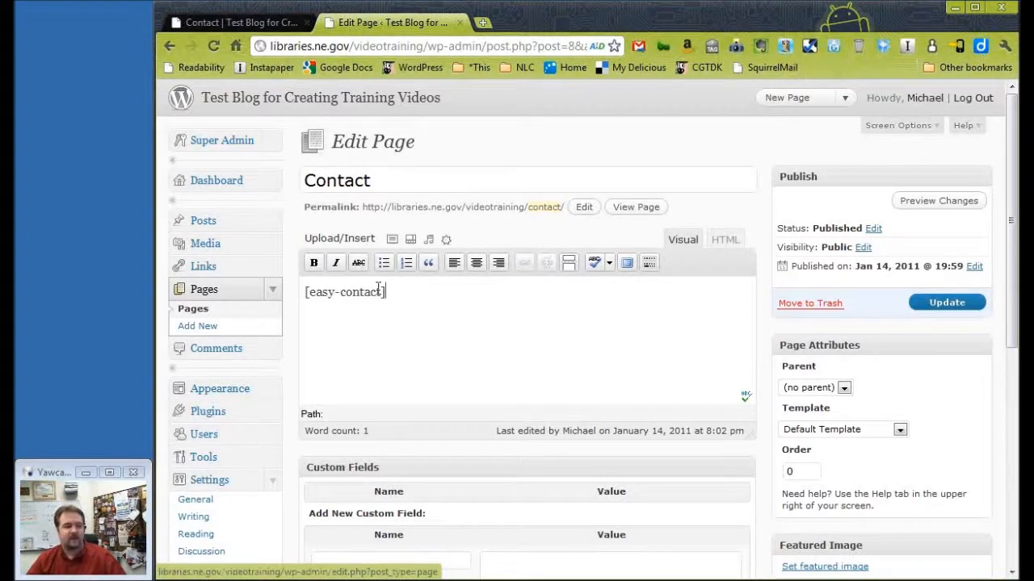
pyautogui.moveTo(386, 292); pyautogui.dragTo(303, 291)
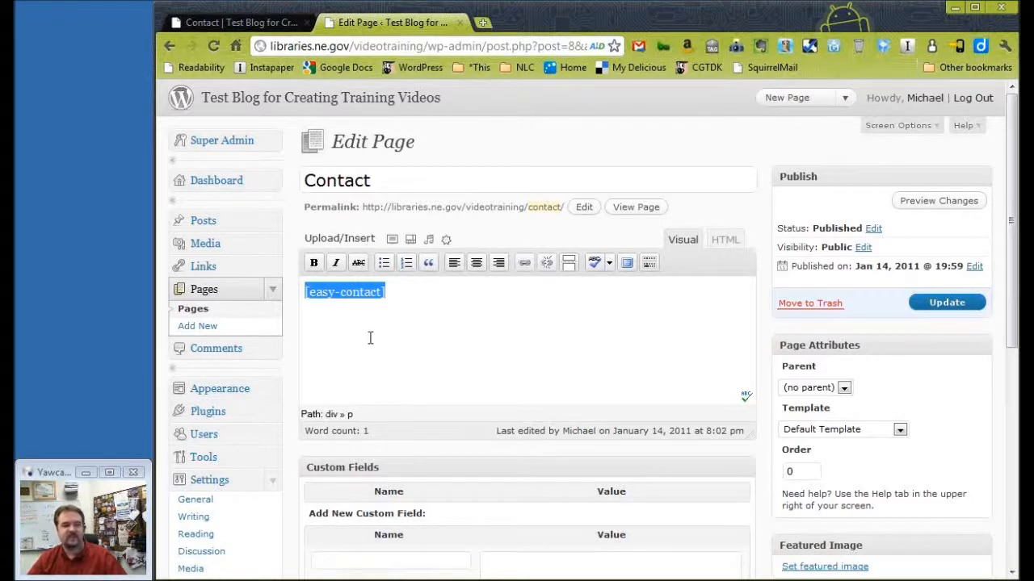
pyautogui.click(405, 292)
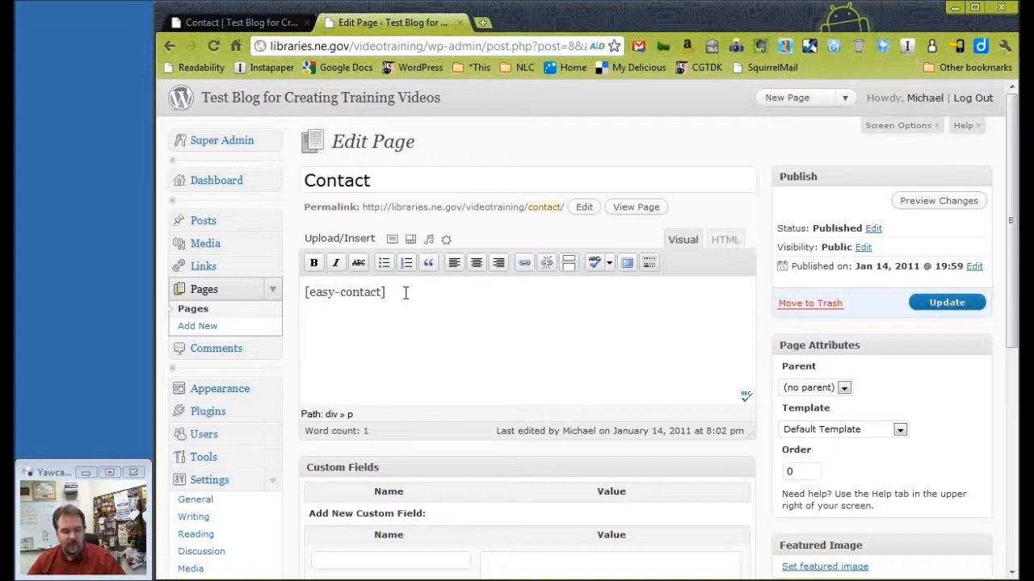
pyautogui.moveTo(390, 293); pyautogui.dragTo(304, 294)
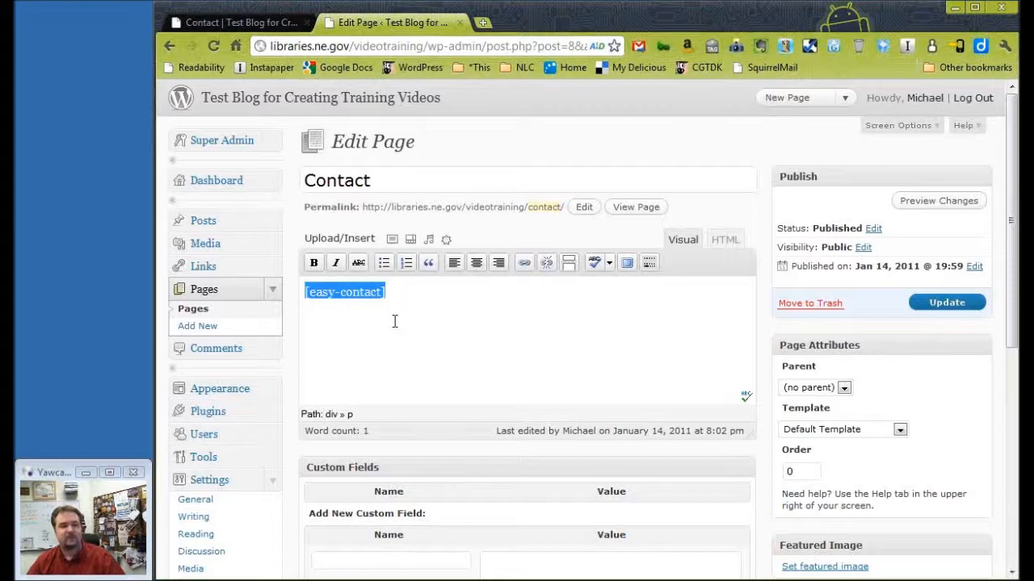
# Add the line "Please send us an e-mail using this form." above the [easy-contact] shortcode and update the page.
pyautogui.click(417, 297)
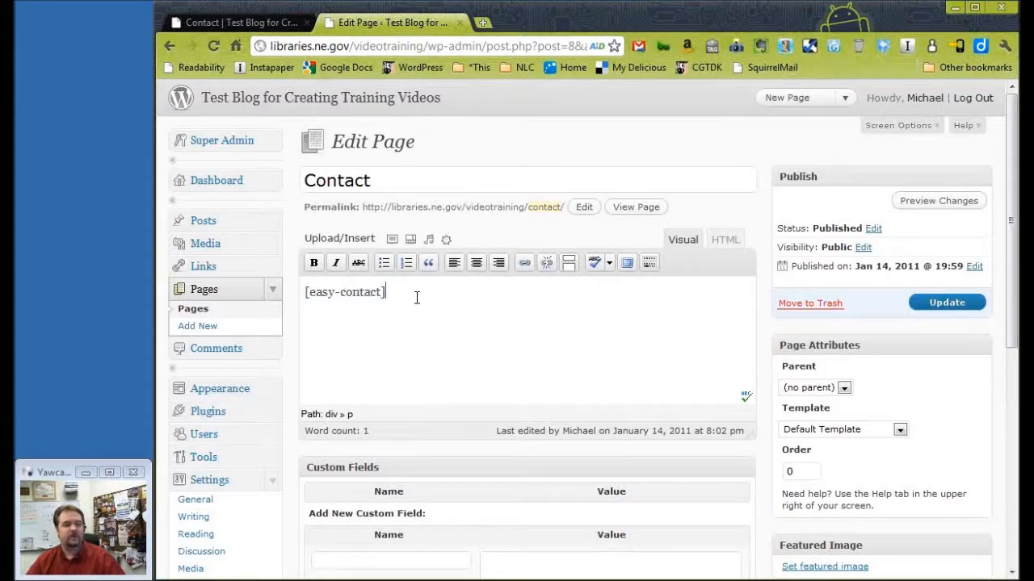
pyautogui.press('Home')
pyautogui.press('Return')
pyautogui.write('Please send us an e-mail using this form:')
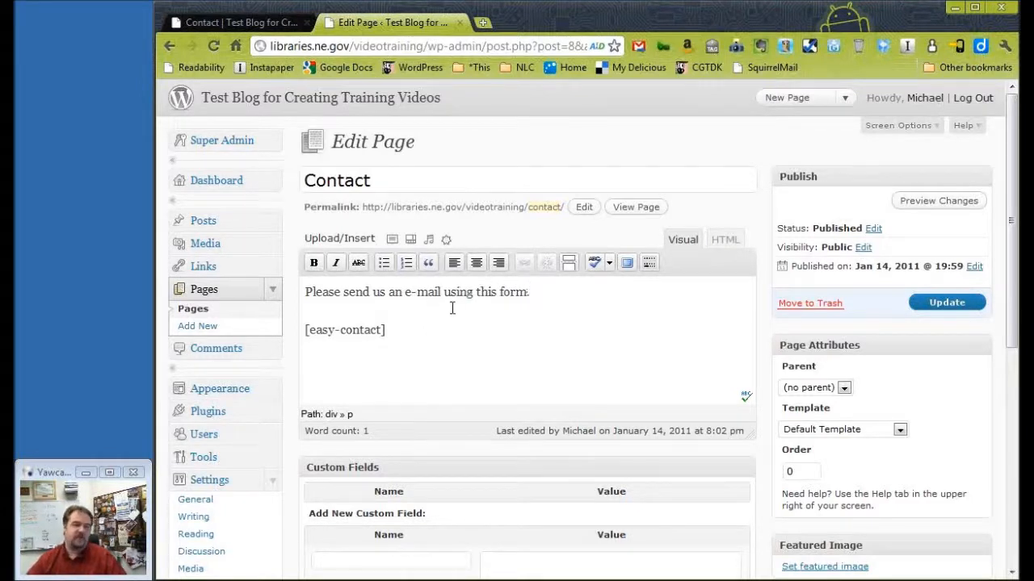
pyautogui.moveTo(387, 330); pyautogui.dragTo(293, 329)
pyautogui.click(468, 329)
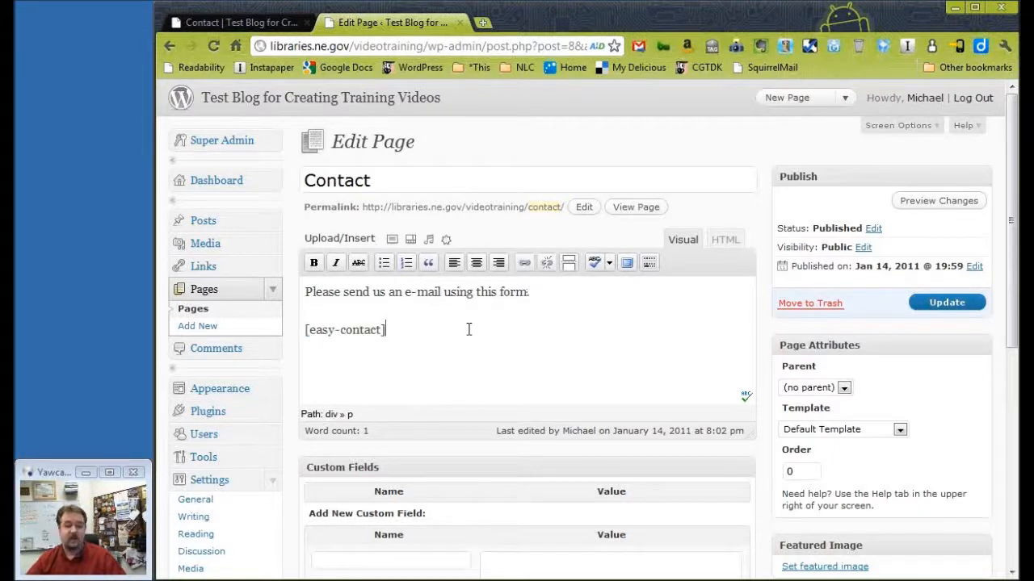
pyautogui.click(937, 311)
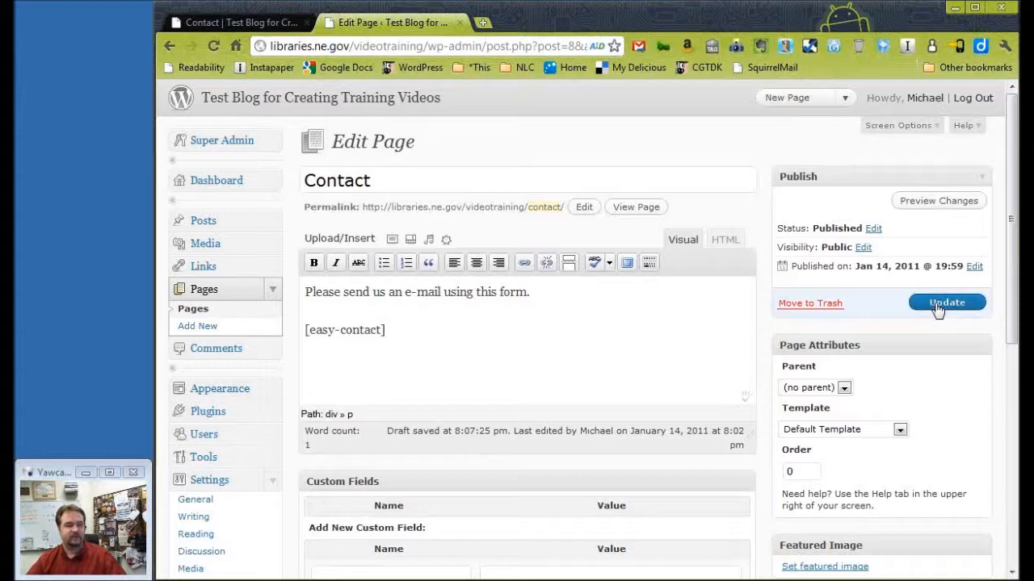
pyautogui.click(939, 310)
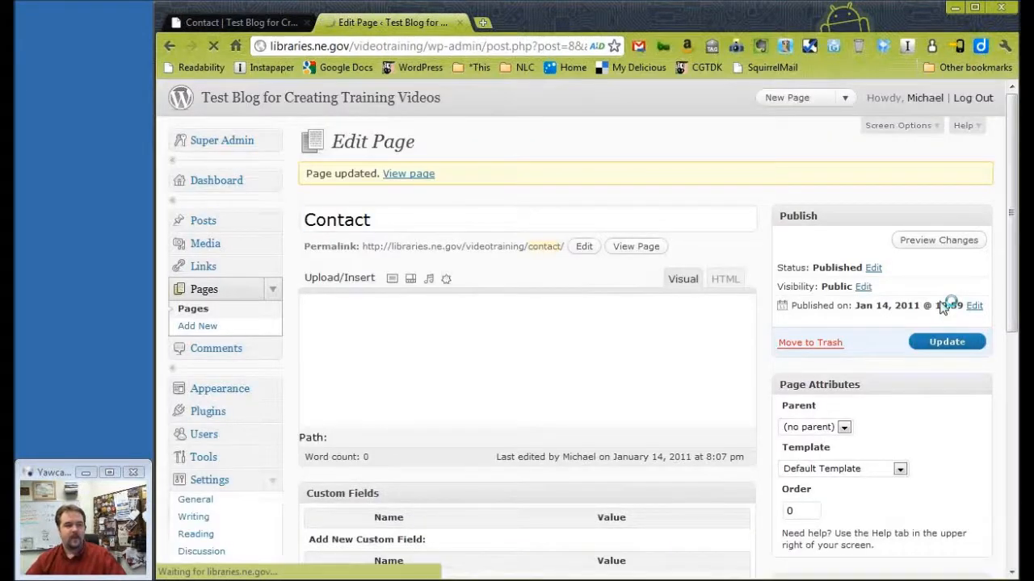
# Reload the published Contact page and check the introductory sentence and the form below it.
pyautogui.click(271, 24)
pyautogui.scroll(6, 660, 187)
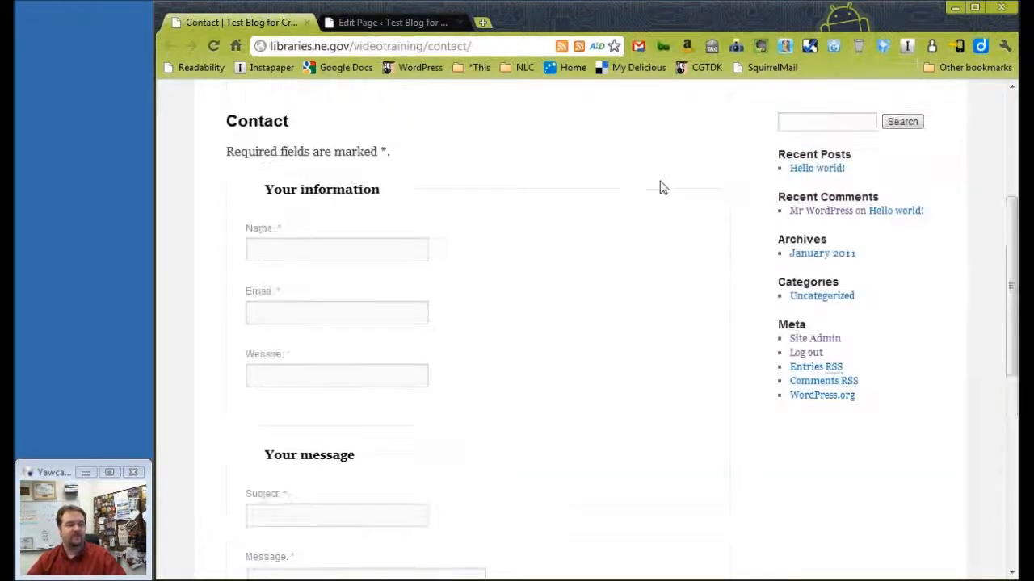
pyautogui.scroll(4, 660, 187)
pyautogui.click(214, 45)
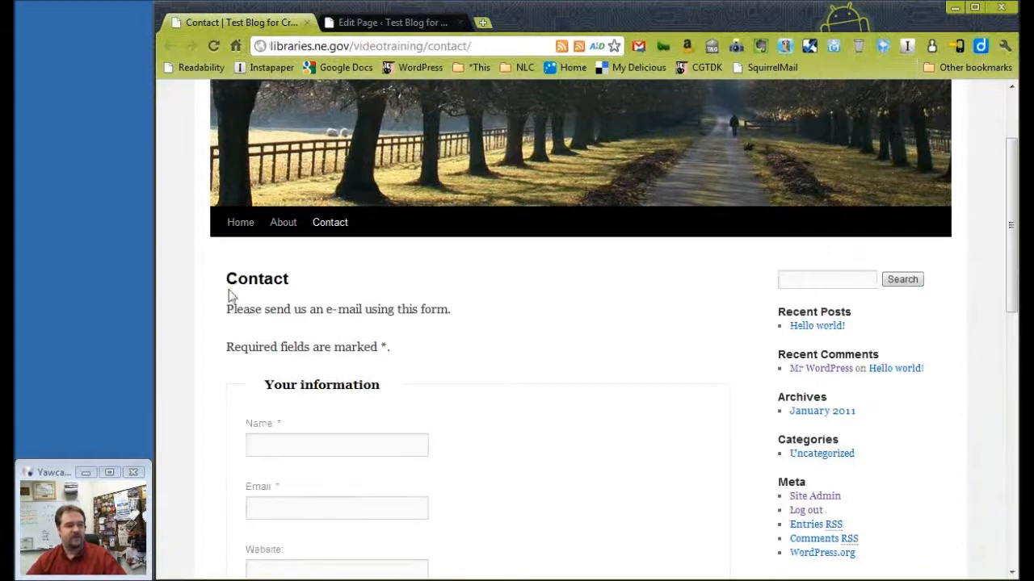
pyautogui.moveTo(225, 310); pyautogui.dragTo(461, 308)
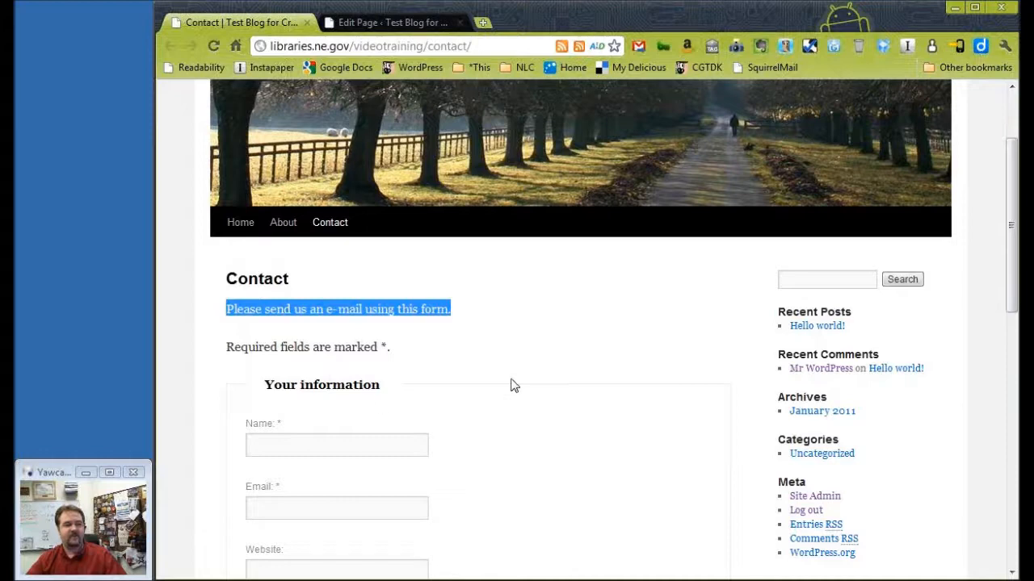
pyautogui.click(521, 344)
pyautogui.scroll(-5, 521, 345)
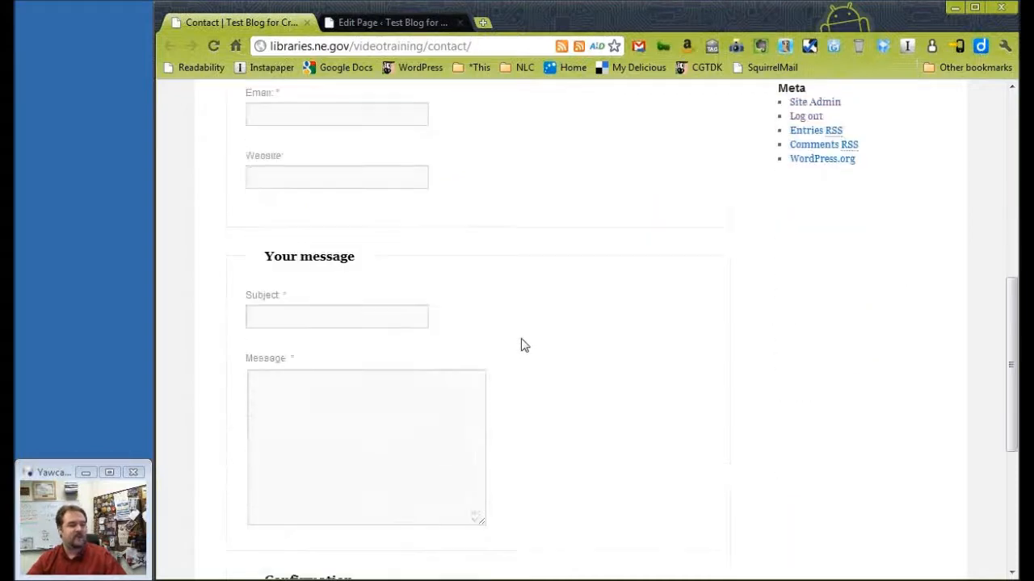
pyautogui.scroll(-1, 521, 345)
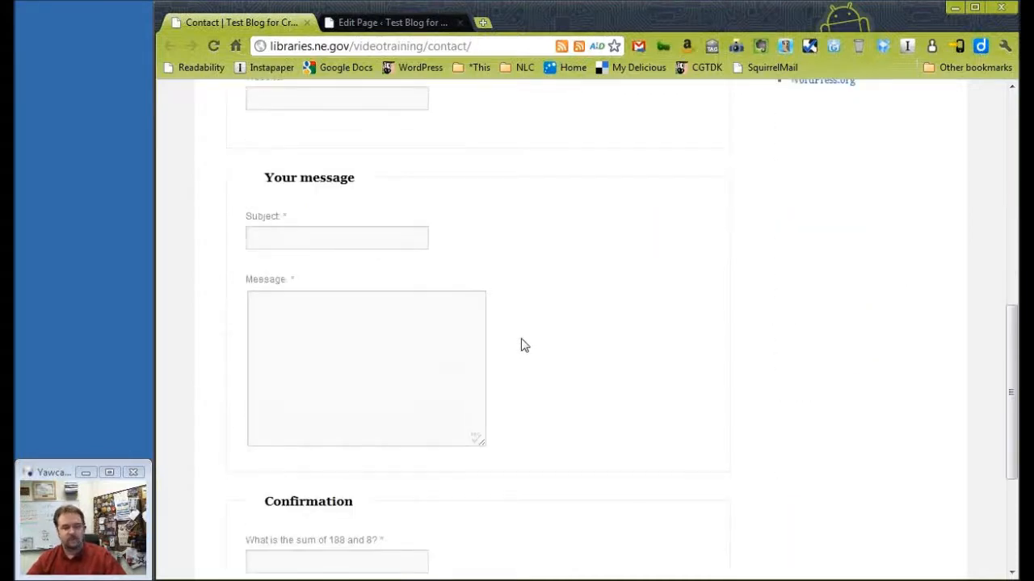
pyautogui.scroll(3, 521, 344)
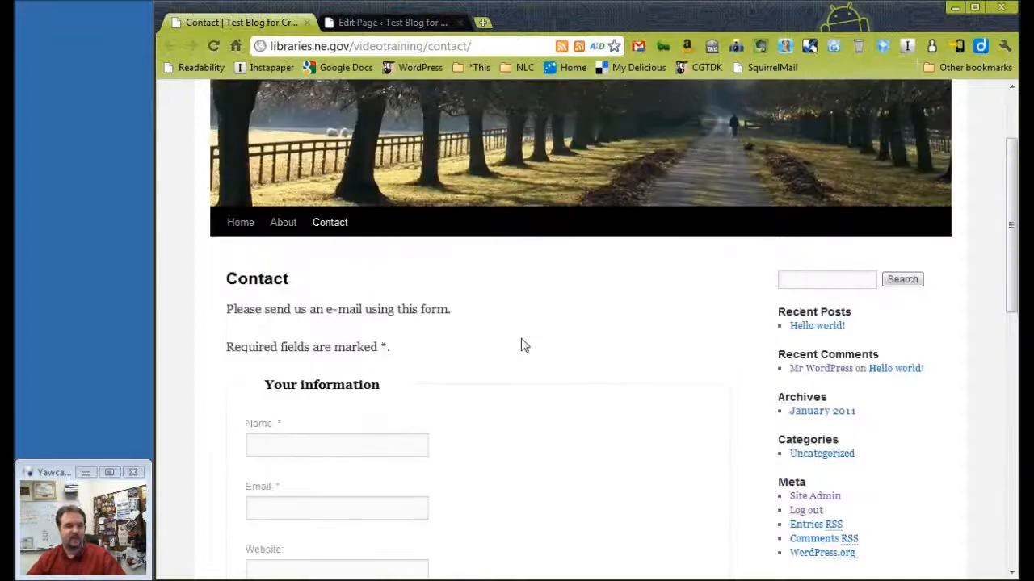
# Delete the introductory sentence above the [easy-contact] shortcode in the Contact page editor and update the page.
pyautogui.click(410, 24)
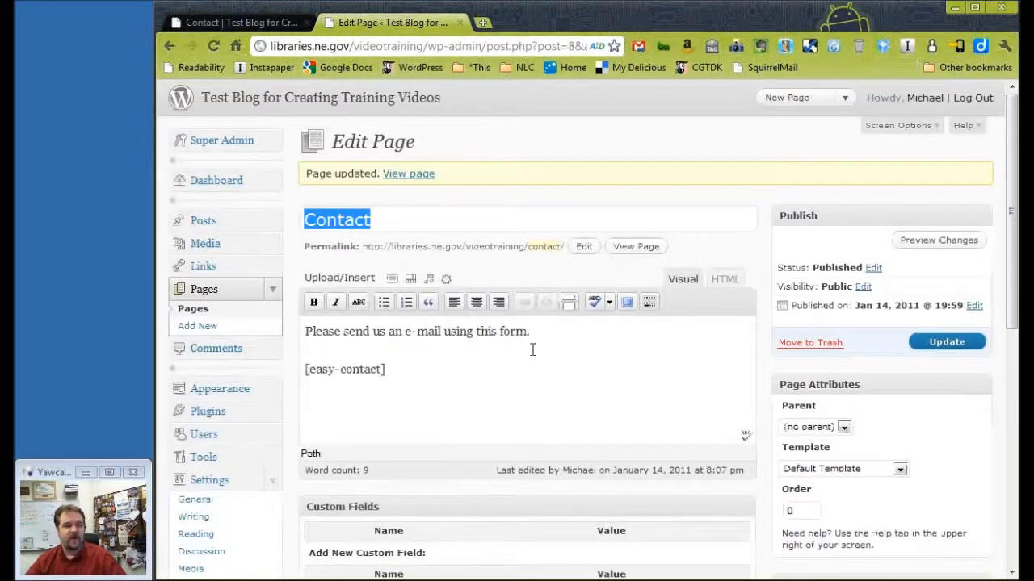
pyautogui.moveTo(387, 360); pyautogui.dragTo(533, 322)
pyautogui.click(329, 344)
pyautogui.press('Delete')
pyautogui.press('Delete')
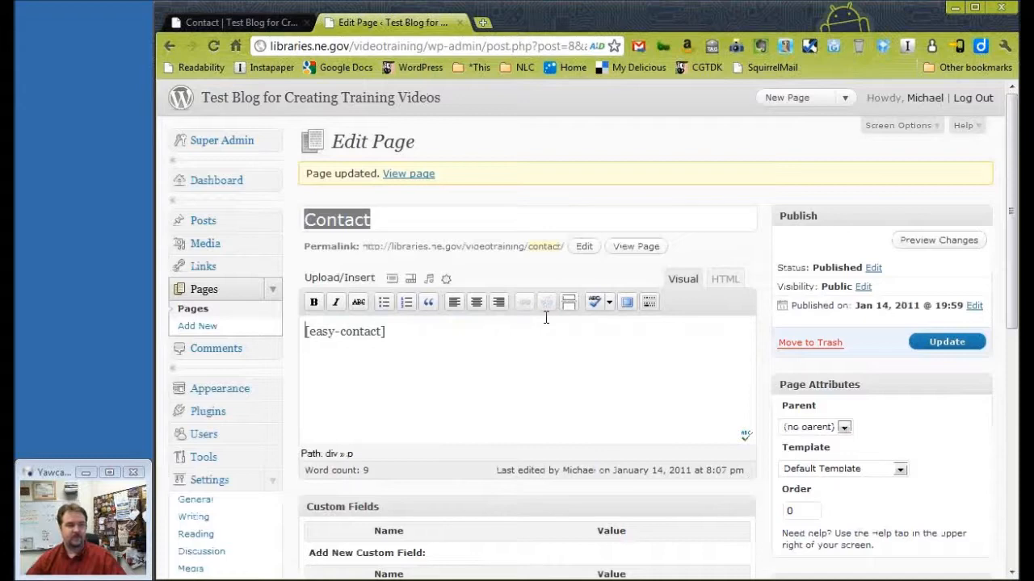
pyautogui.click(941, 346)
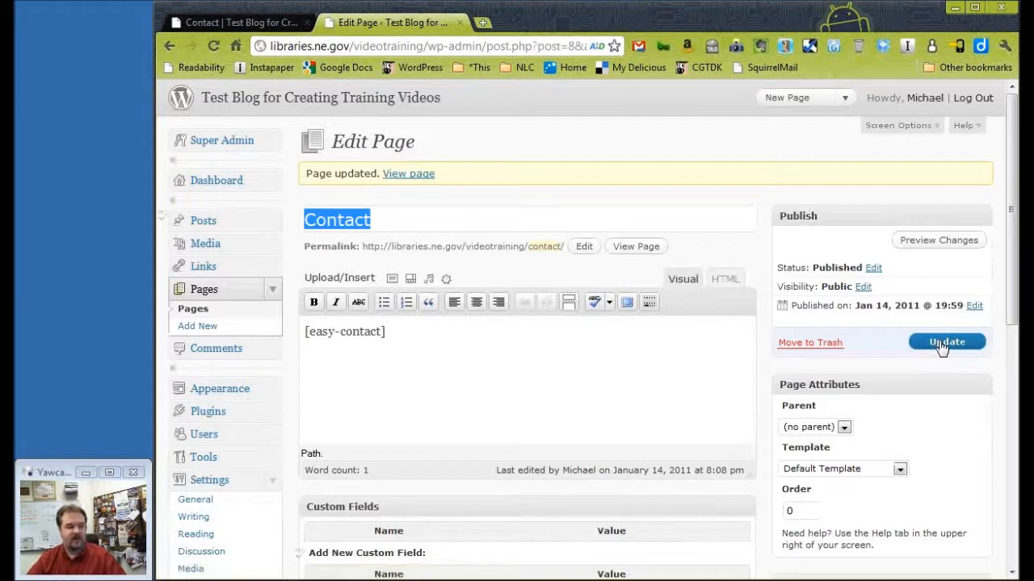
pyautogui.click(292, 368)
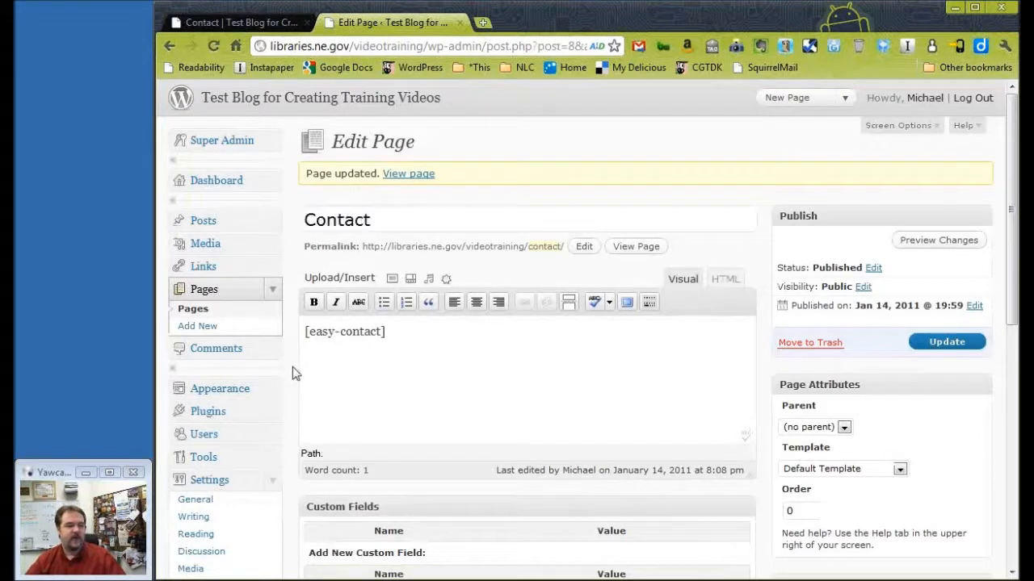
# Open the Easy Contact plugin settings and examine the recipient email, recipient name and subject prefix under Email Options.
pyautogui.scroll(-2, 292, 367)
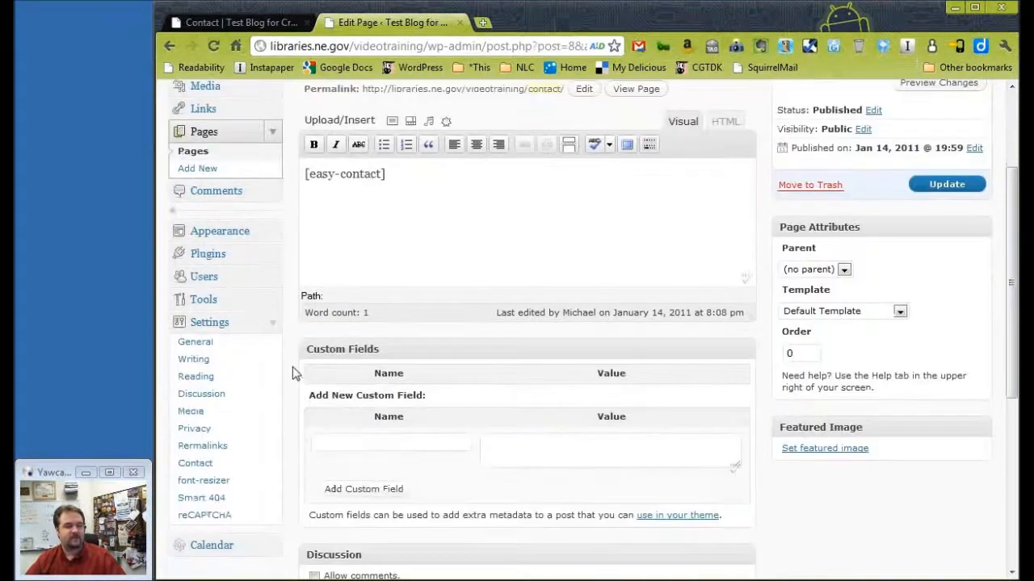
pyautogui.click(202, 471)
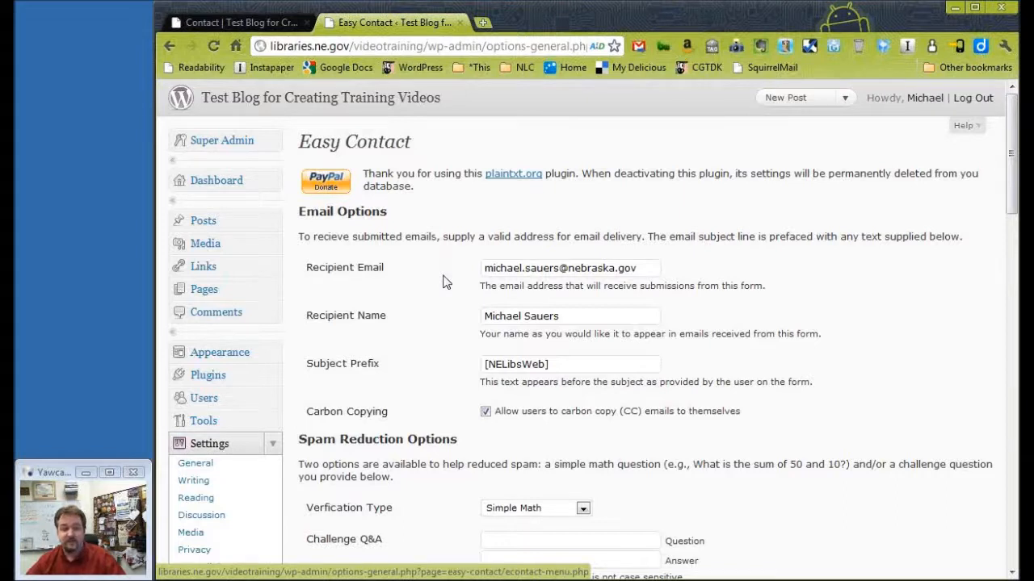
pyautogui.moveTo(643, 268); pyautogui.dragTo(450, 273)
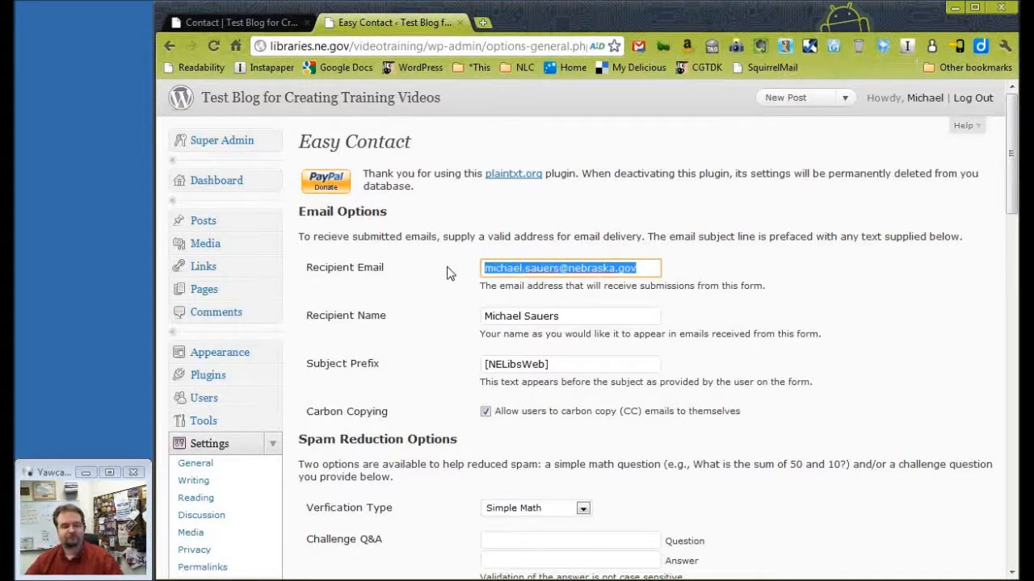
pyautogui.click(450, 274)
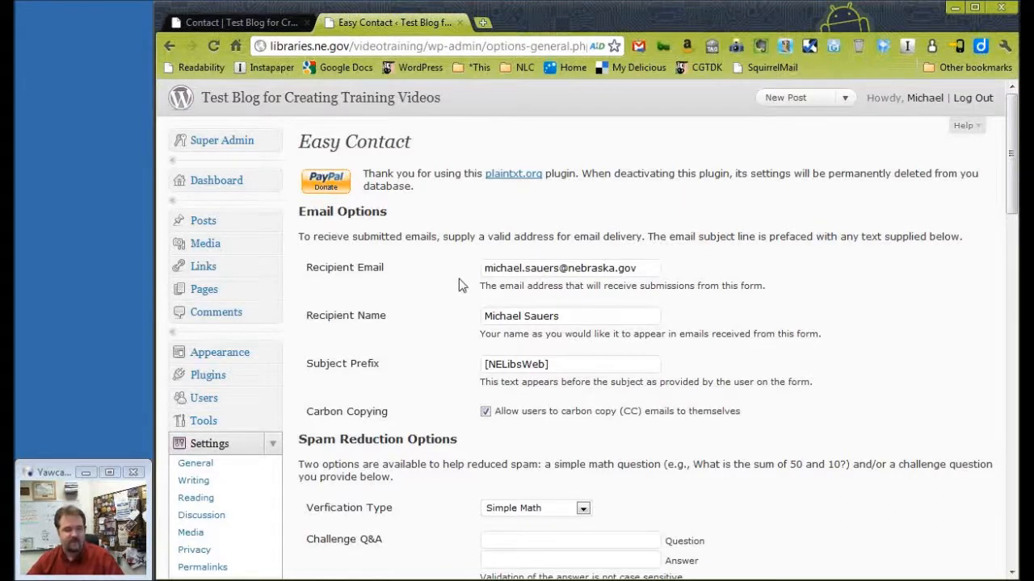
pyautogui.moveTo(578, 317); pyautogui.dragTo(455, 303)
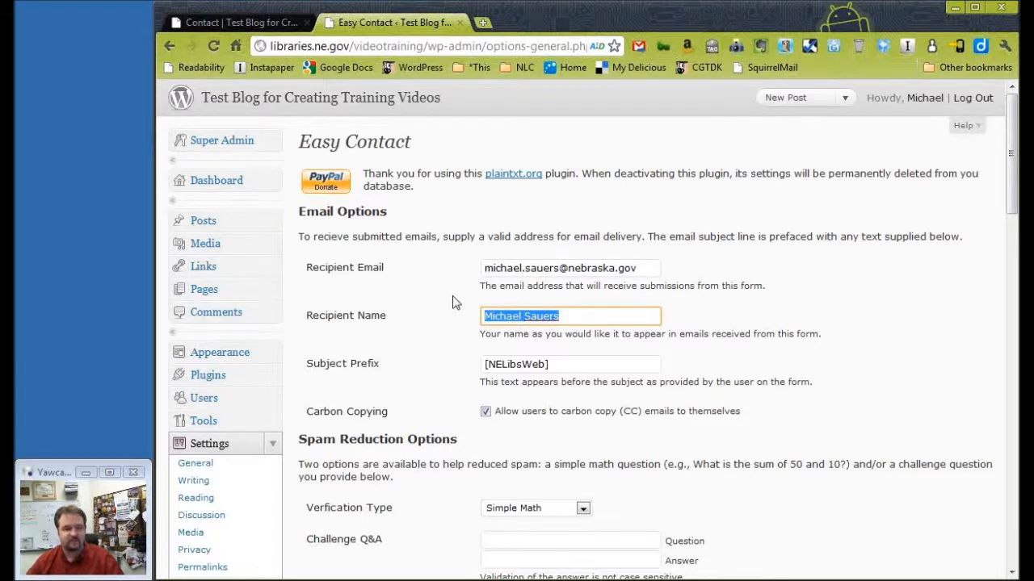
pyautogui.click(452, 297)
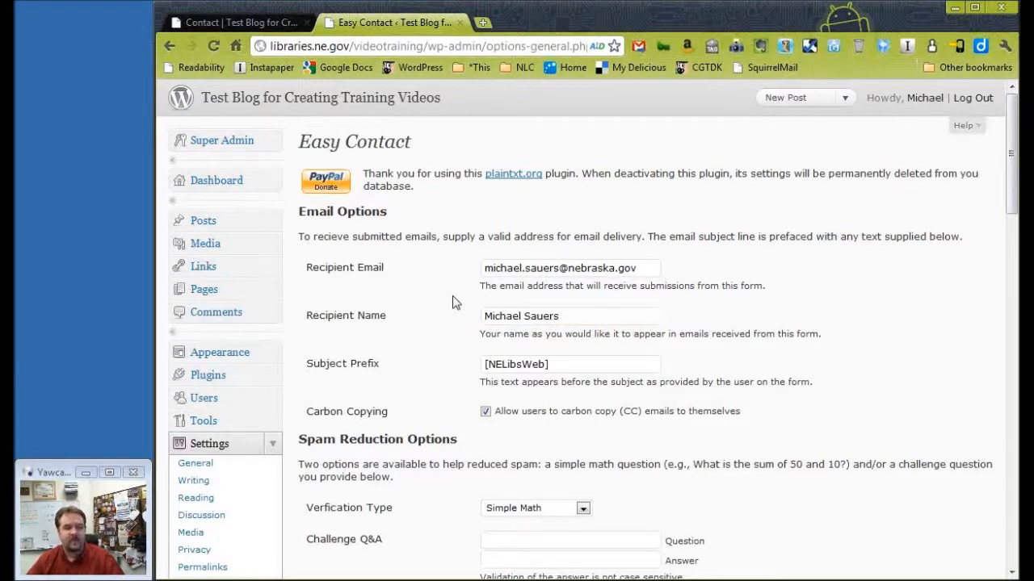
pyautogui.moveTo(570, 363); pyautogui.dragTo(475, 359)
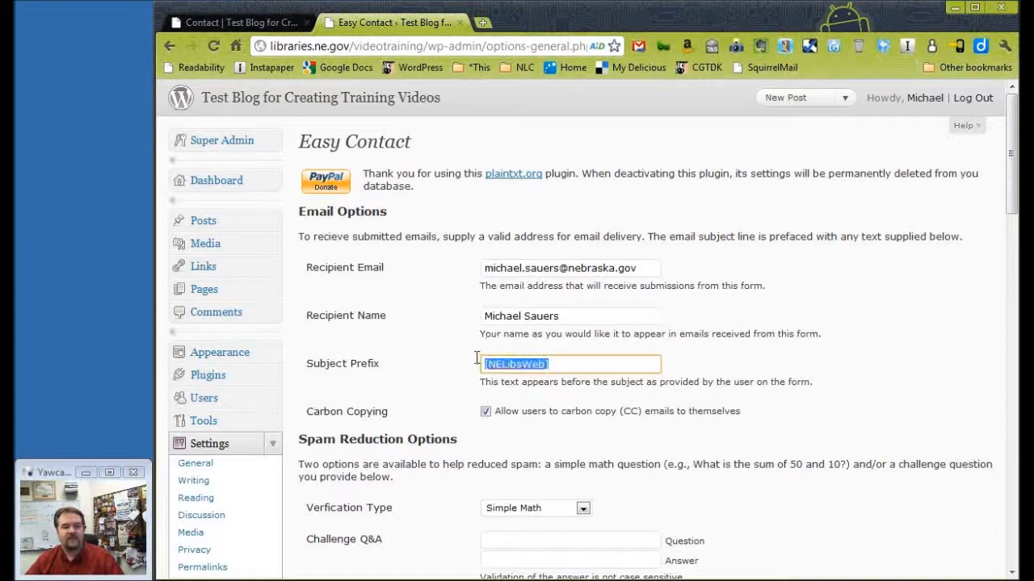
pyautogui.click(433, 378)
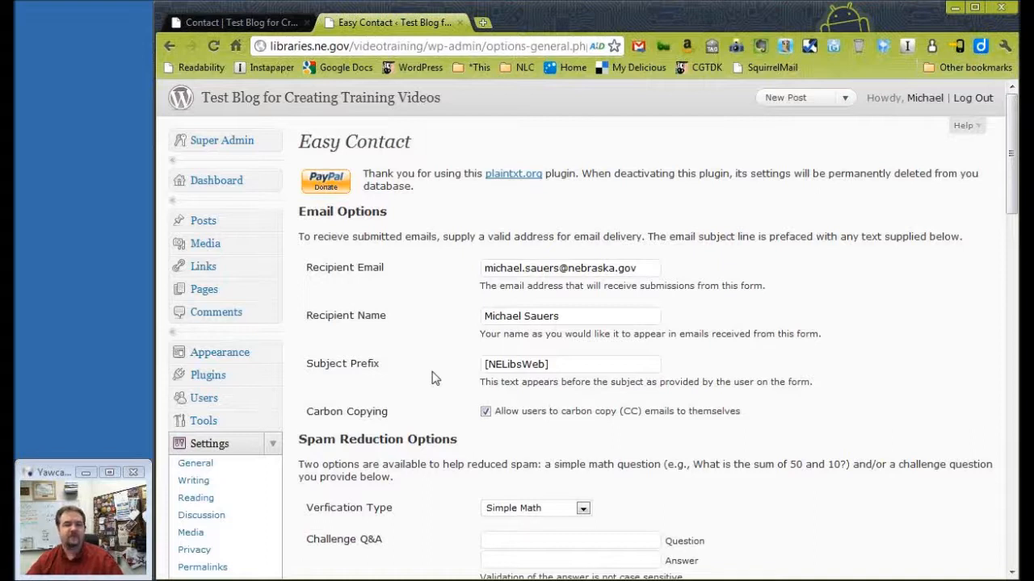
pyautogui.moveTo(562, 364); pyautogui.dragTo(476, 366)
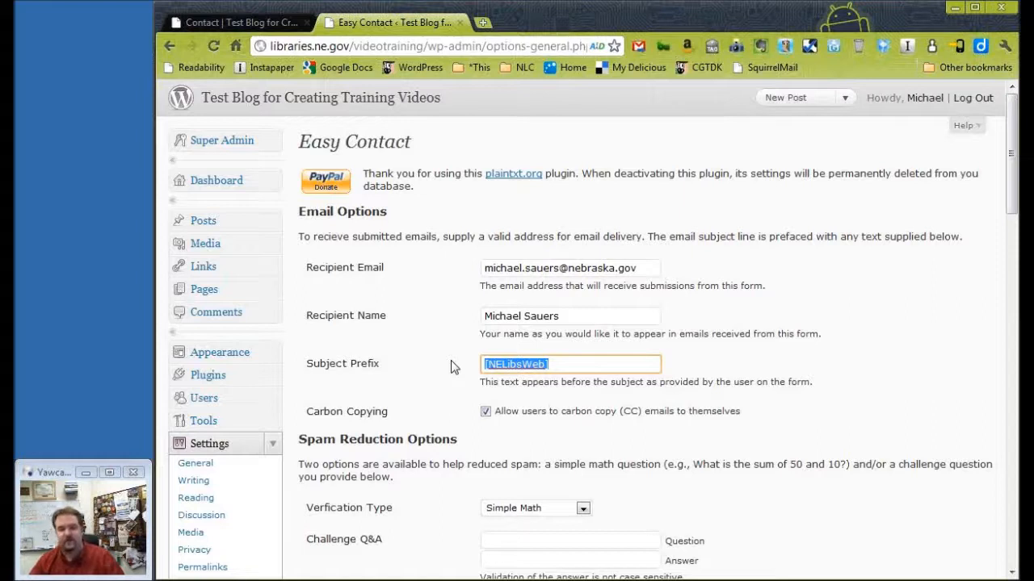
# Set the verification type under Spam Reduction Options to Challenge Question.
pyautogui.click(451, 368)
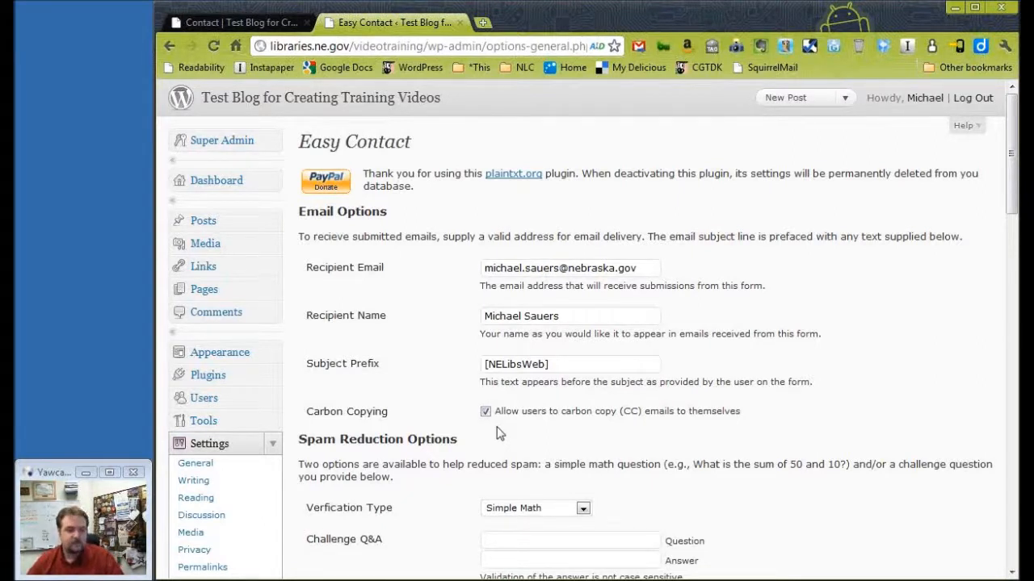
pyautogui.scroll(-2, 498, 433)
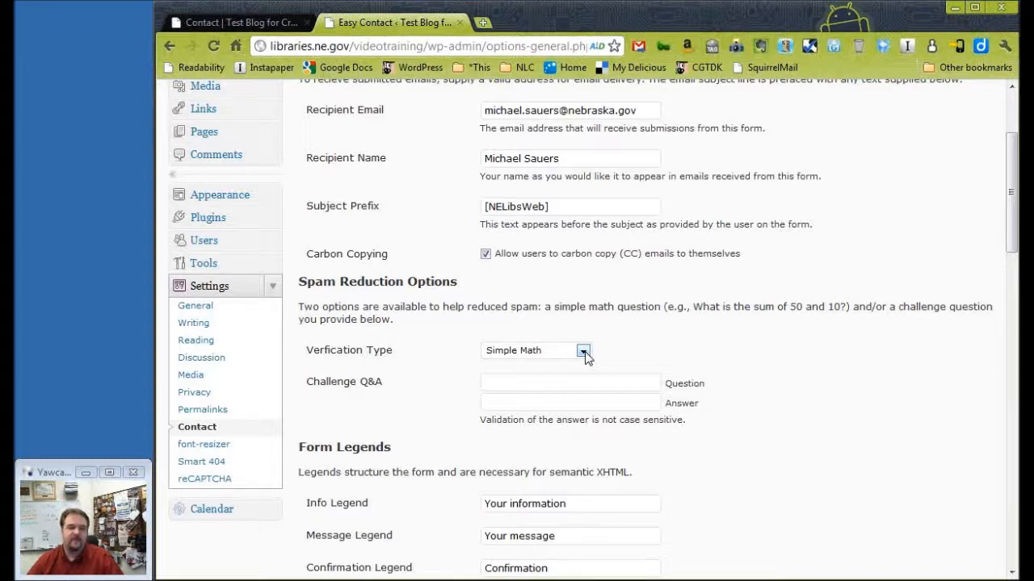
pyautogui.click(584, 352)
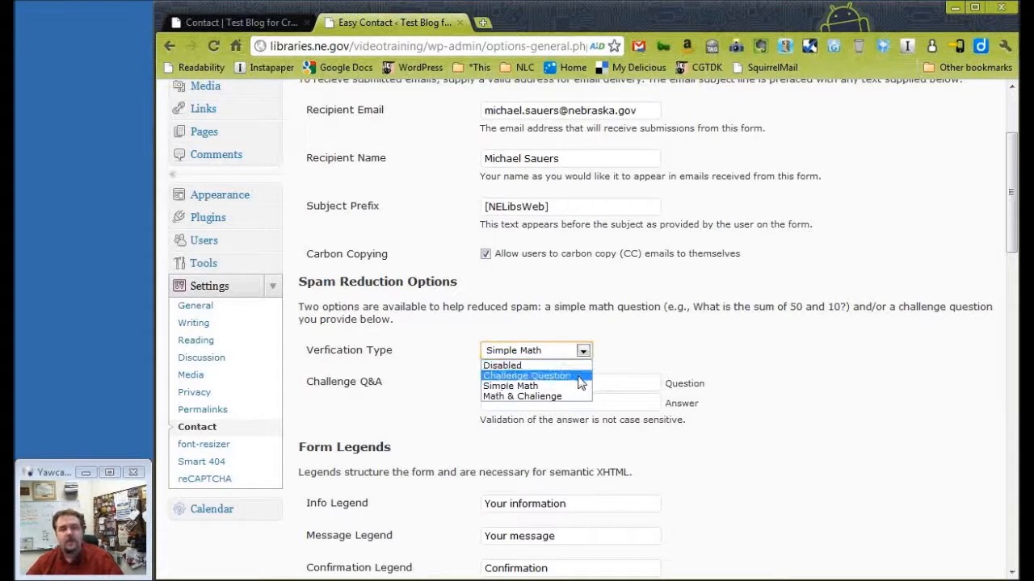
pyautogui.click(578, 376)
# Enter "What is the capital of France?" as the challenge question and "Paris" as its answer.
pyautogui.click(575, 382)
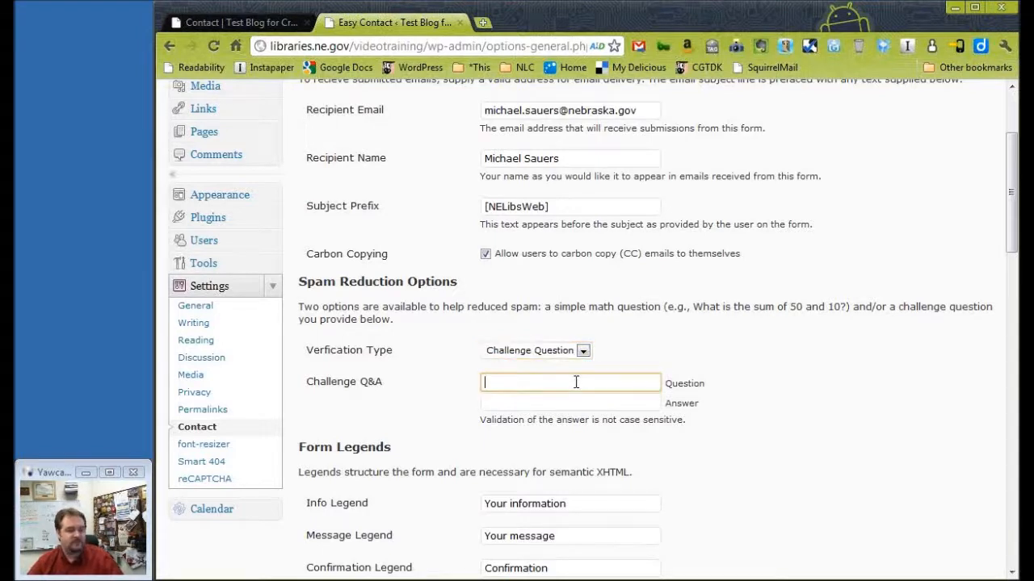
pyautogui.write('Wha')
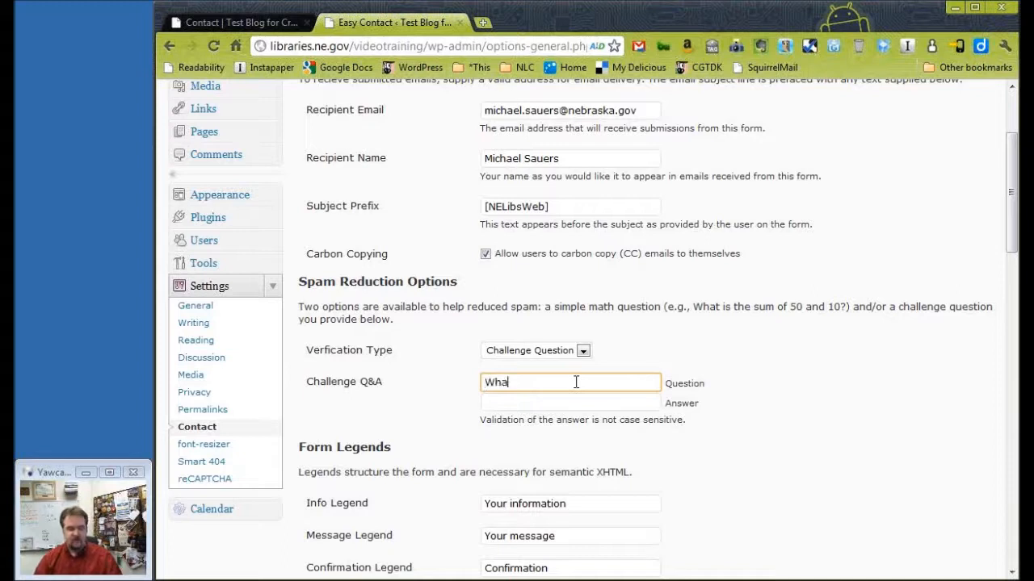
pyautogui.write('t is the capi')
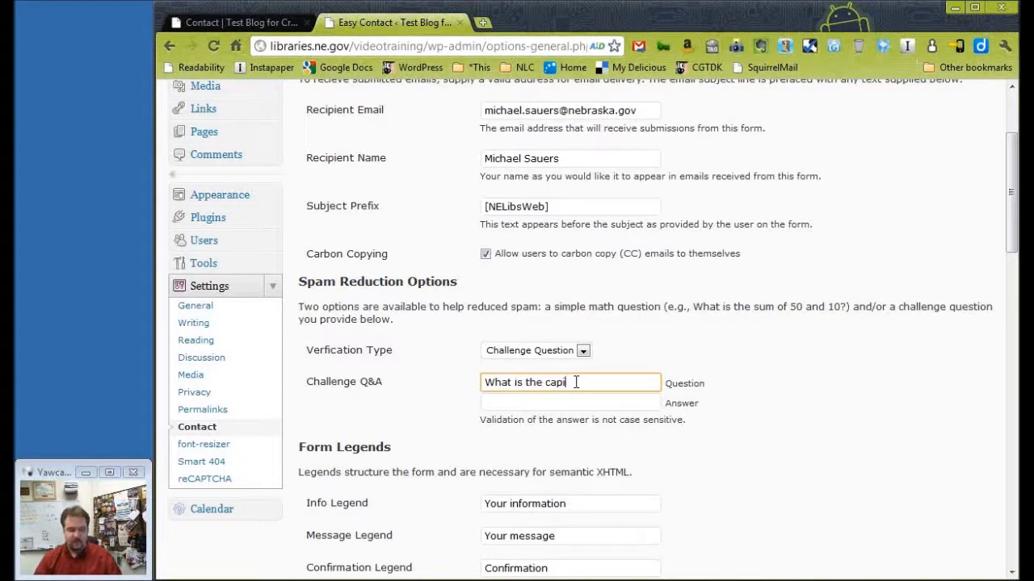
pyautogui.write('tal of Franc')
pyautogui.press('BackSpace')
pyautogui.press('BackSpace')
pyautogui.write('ance?')
pyautogui.press('Tab')
pyautogui.write('Pa')
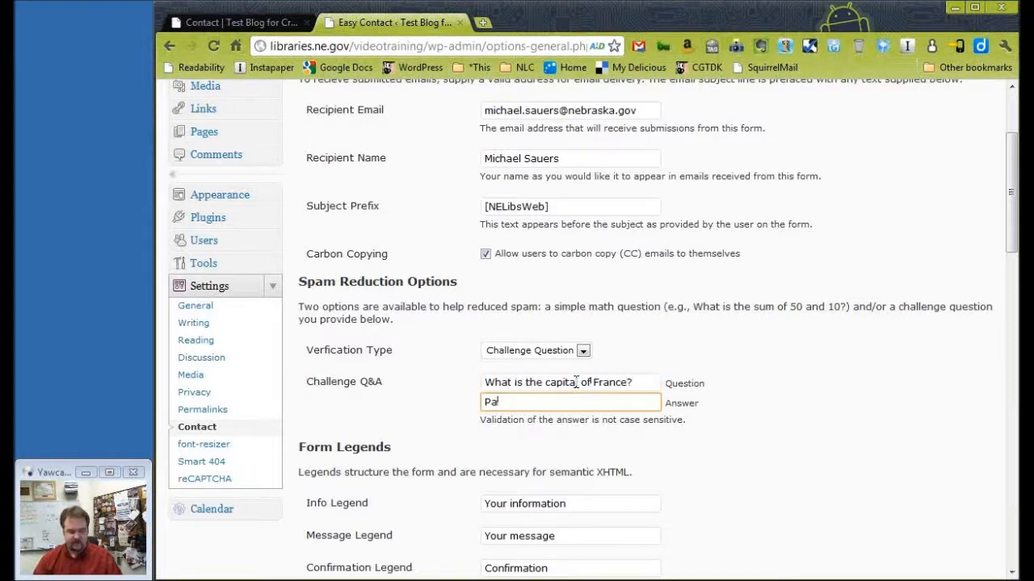
pyautogui.write('ris')
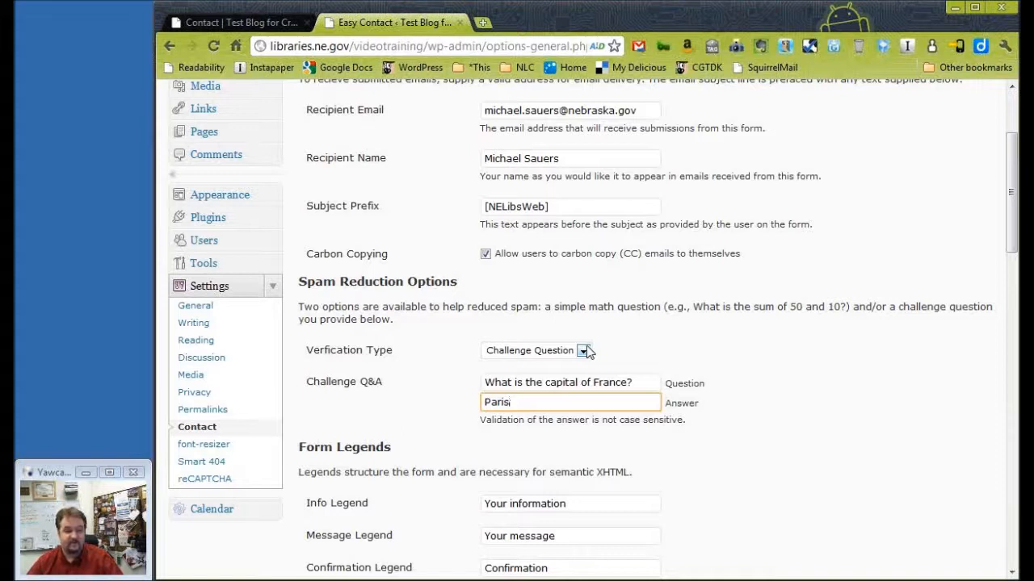
# Review the available verification types and set the verification type to Simple Math.
pyautogui.click(583, 351)
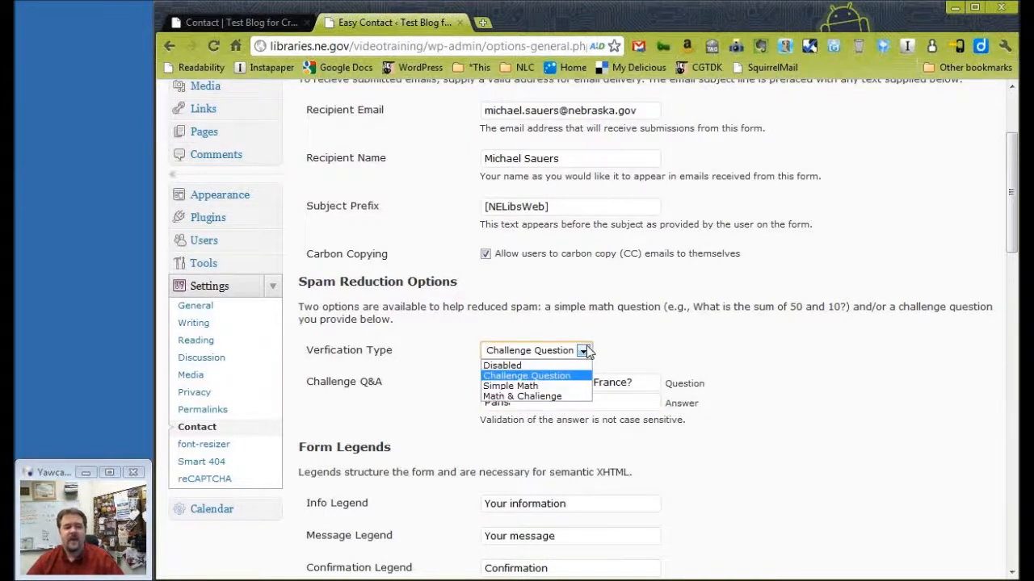
pyautogui.click(583, 352)
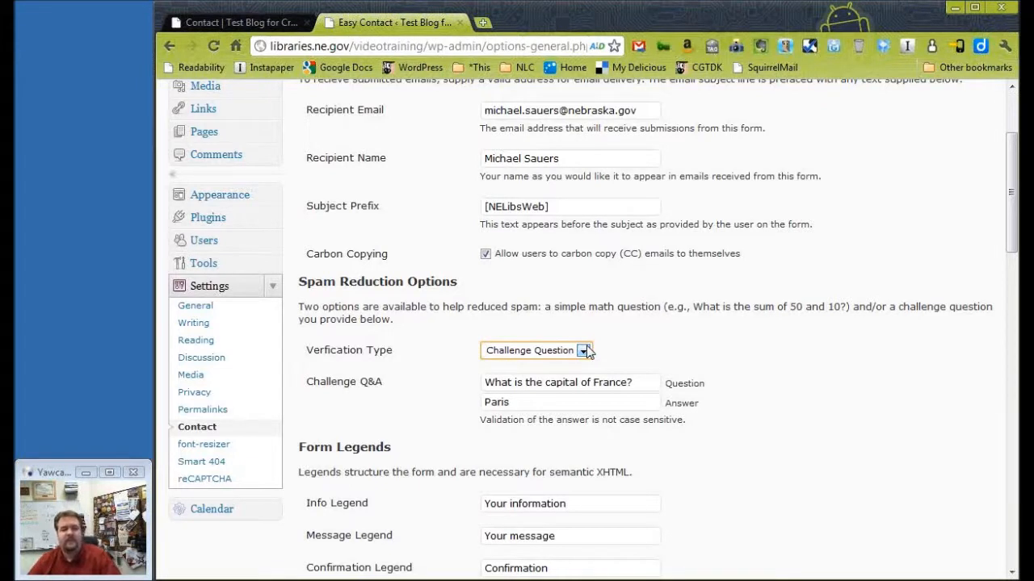
pyautogui.click(587, 348)
pyautogui.click(573, 385)
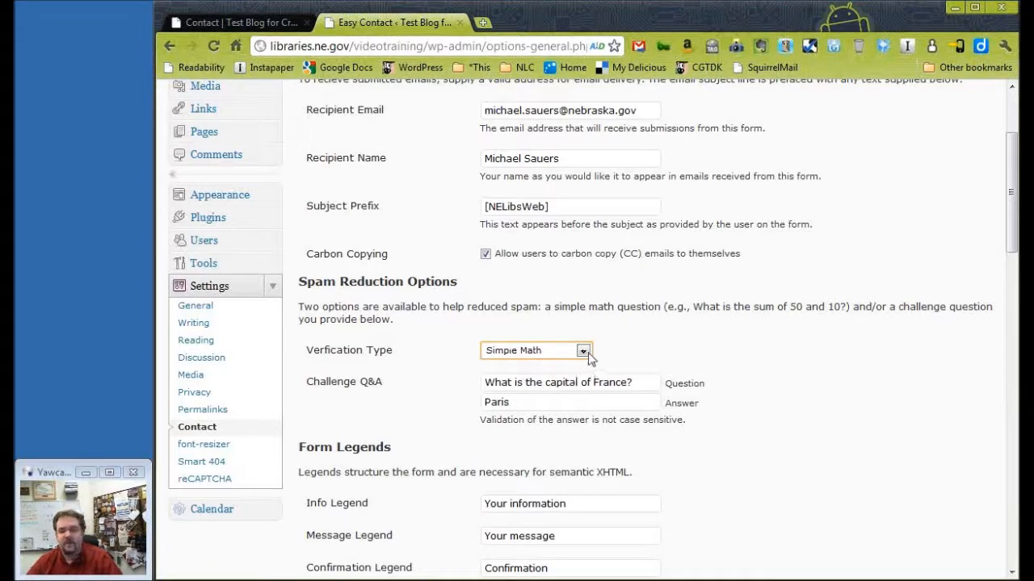
pyautogui.click(583, 351)
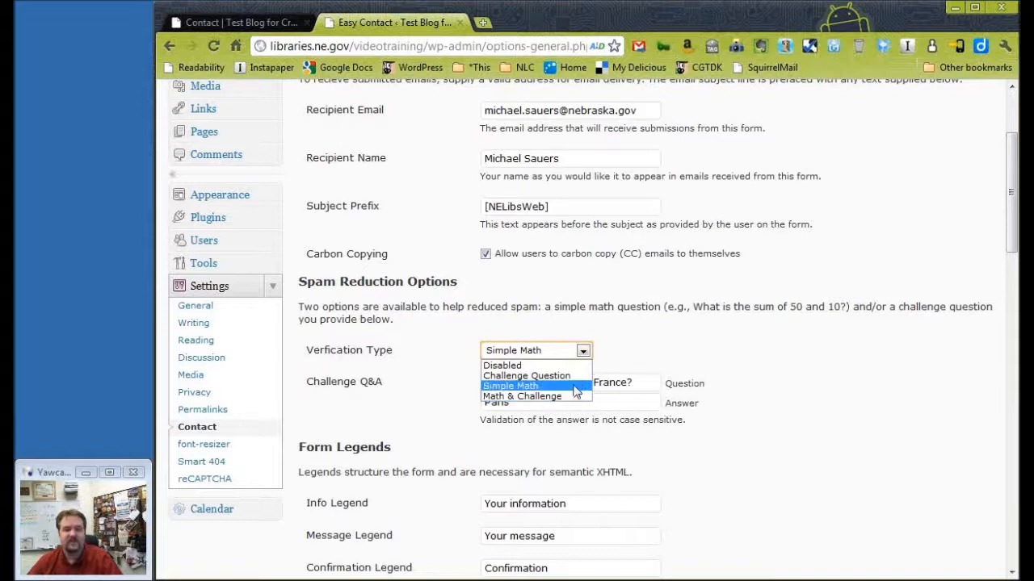
pyautogui.click(574, 385)
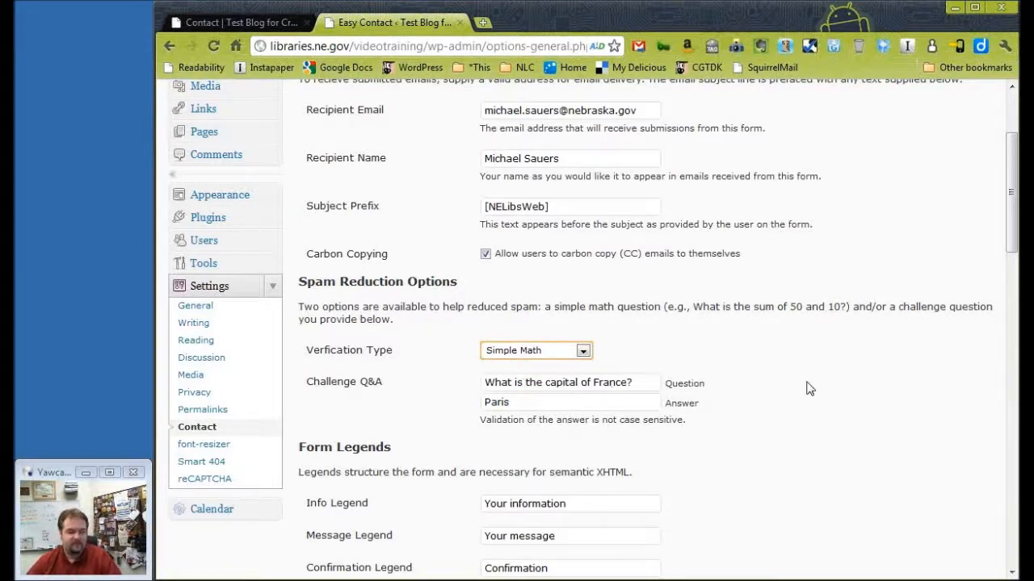
# Check the "Your information" legend and the Name, Email and Website labels on the published Contact page.
pyautogui.moveTo(1014, 182); pyautogui.dragTo(1014, 266)
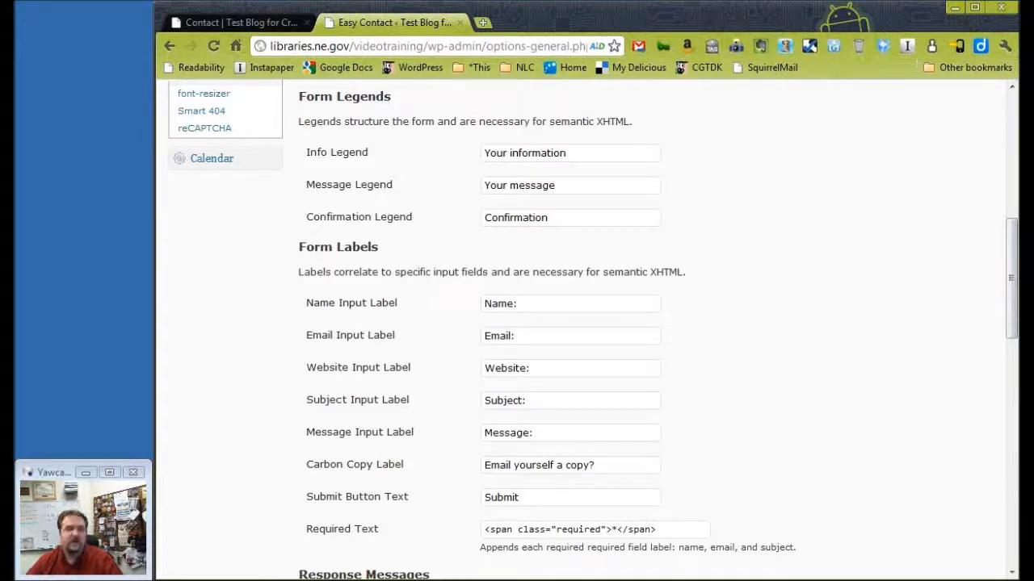
pyautogui.click(279, 24)
pyautogui.moveTo(263, 384); pyautogui.dragTo(381, 385)
pyautogui.moveTo(241, 423); pyautogui.dragTo(279, 429)
pyautogui.moveTo(247, 486); pyautogui.dragTo(277, 489)
pyautogui.moveTo(253, 548); pyautogui.dragTo(286, 547)
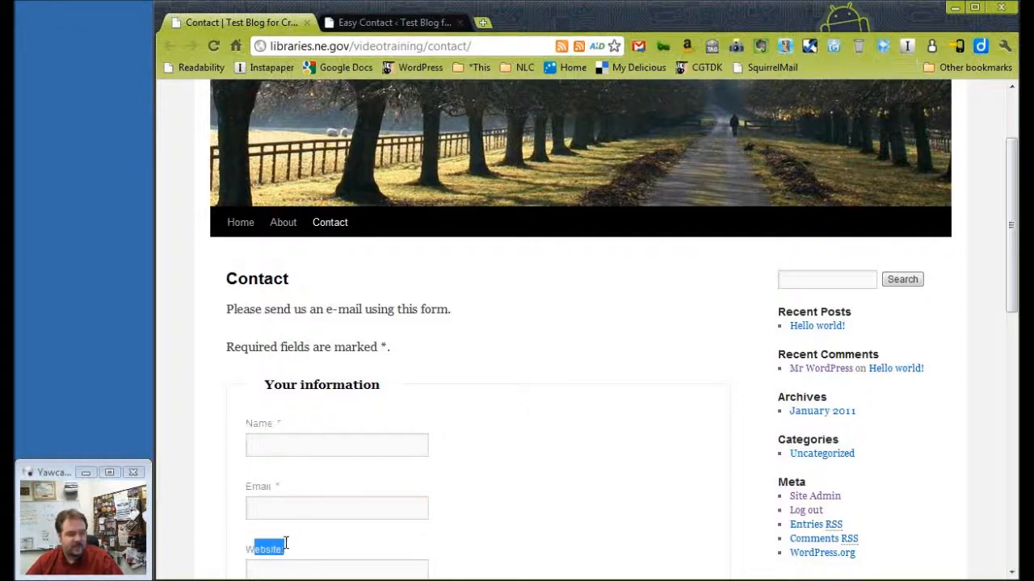
# Return to the Easy Contact settings and examine the form legends and the name, email and website input labels.
pyautogui.click(394, 22)
pyautogui.moveTo(569, 153); pyautogui.dragTo(481, 153)
pyautogui.moveTo(569, 185); pyautogui.dragTo(483, 185)
pyautogui.moveTo(558, 218); pyautogui.dragTo(483, 217)
pyautogui.moveTo(517, 305); pyautogui.dragTo(487, 368)
pyautogui.click(728, 366)
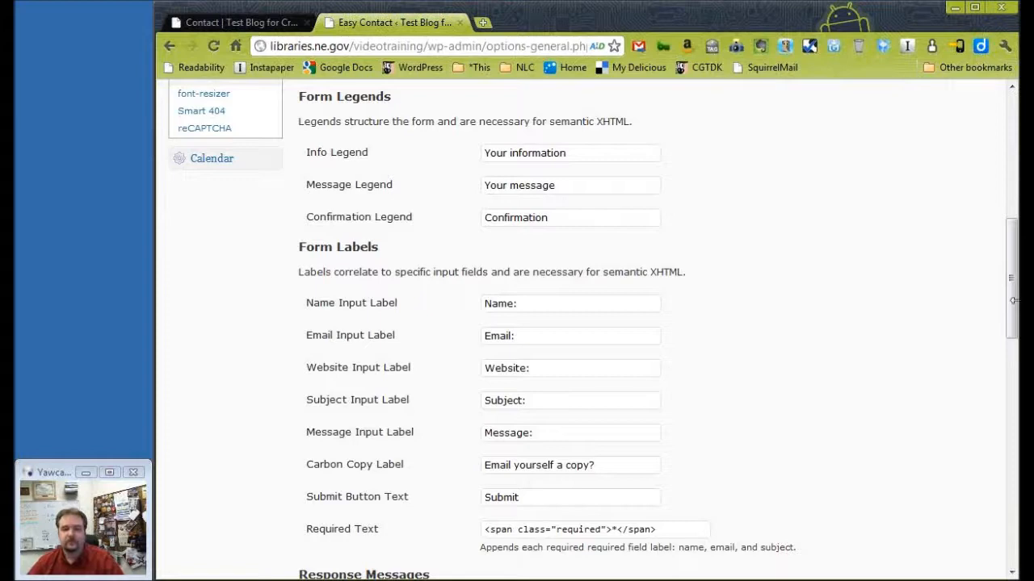
# Examine the Required Text markup, the Intro message's HTML and the remaining Response Messages in the Easy Contact settings.
pyautogui.moveTo(1014, 303); pyautogui.dragTo(1014, 396)
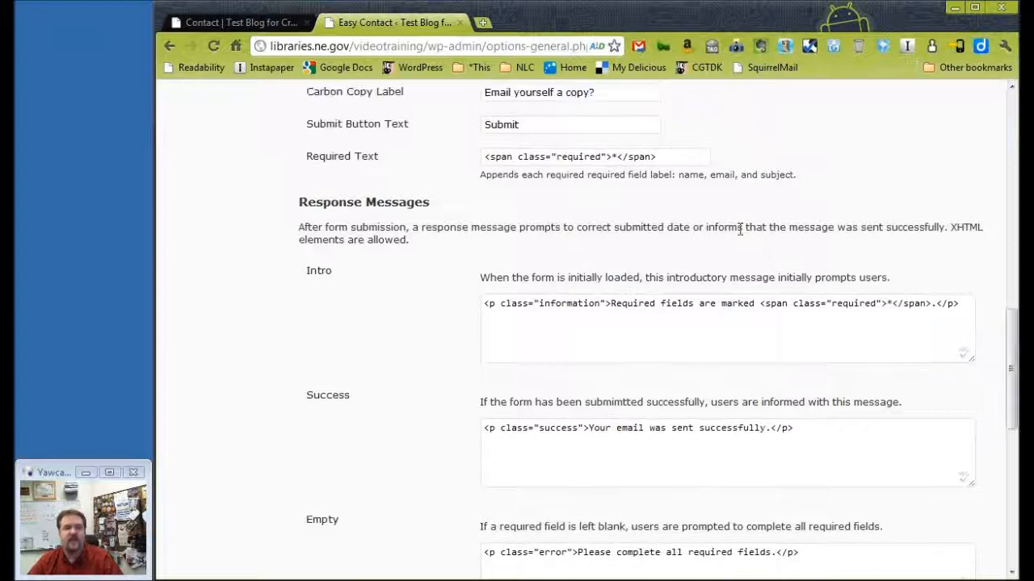
pyautogui.moveTo(672, 159); pyautogui.dragTo(474, 162)
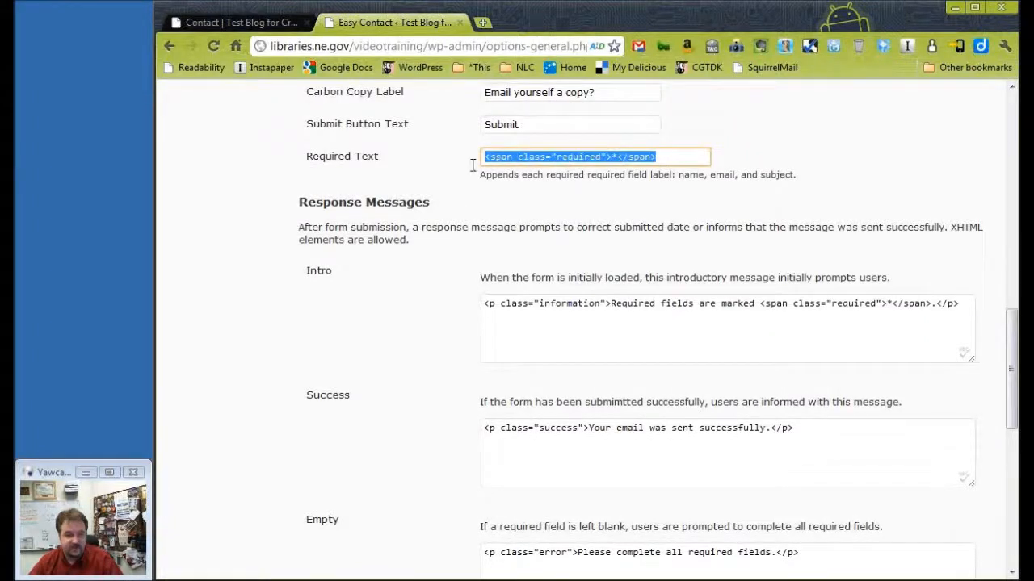
pyautogui.click(532, 312)
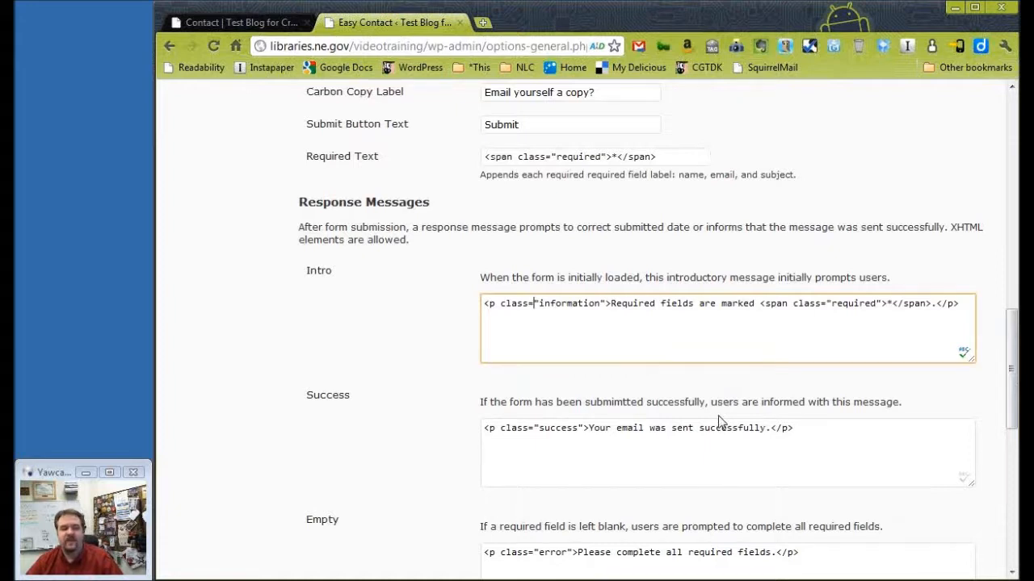
pyautogui.moveTo(611, 305); pyautogui.dragTo(465, 311)
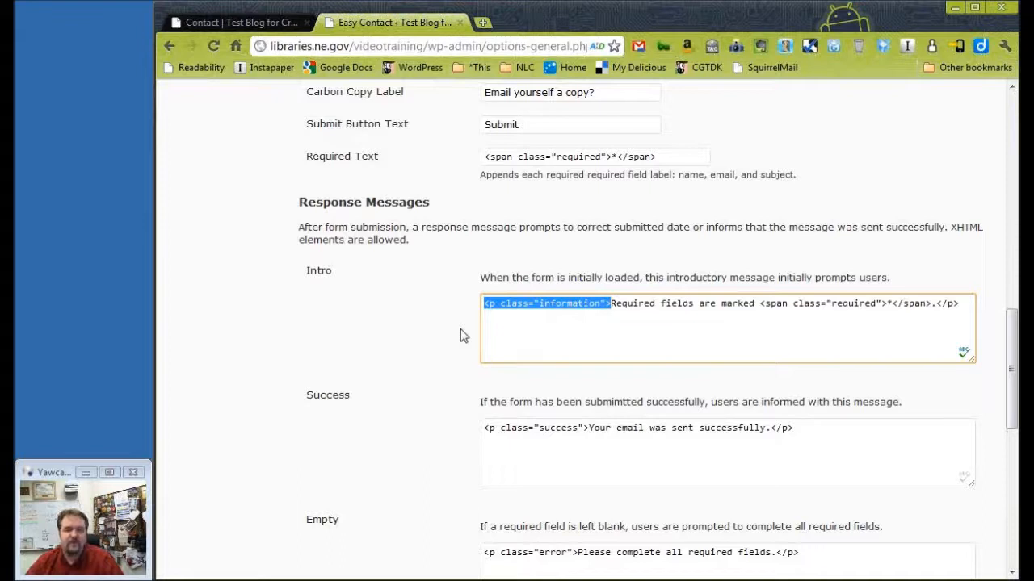
pyautogui.click(461, 335)
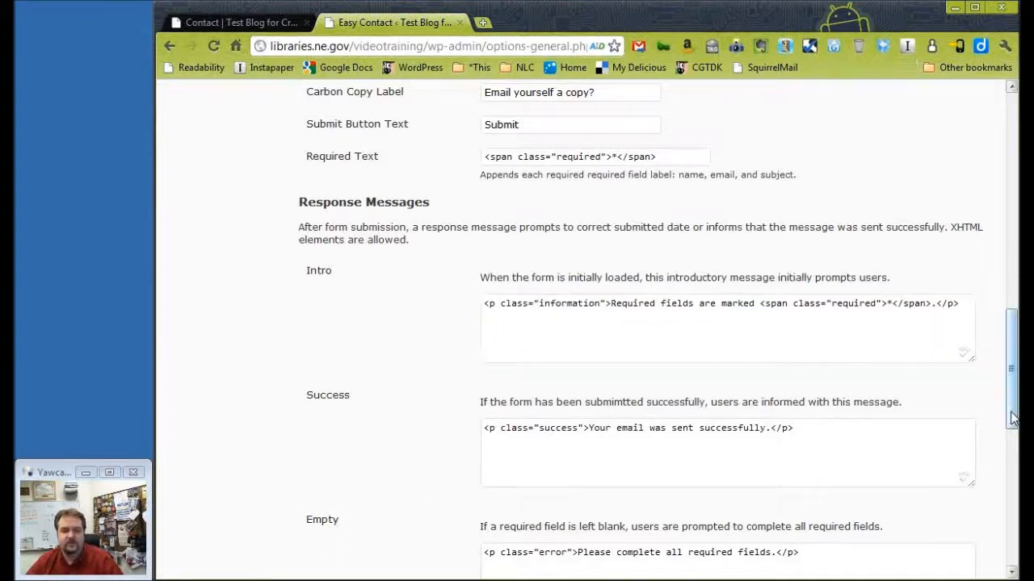
pyautogui.moveTo(1014, 416); pyautogui.dragTo(1011, 549)
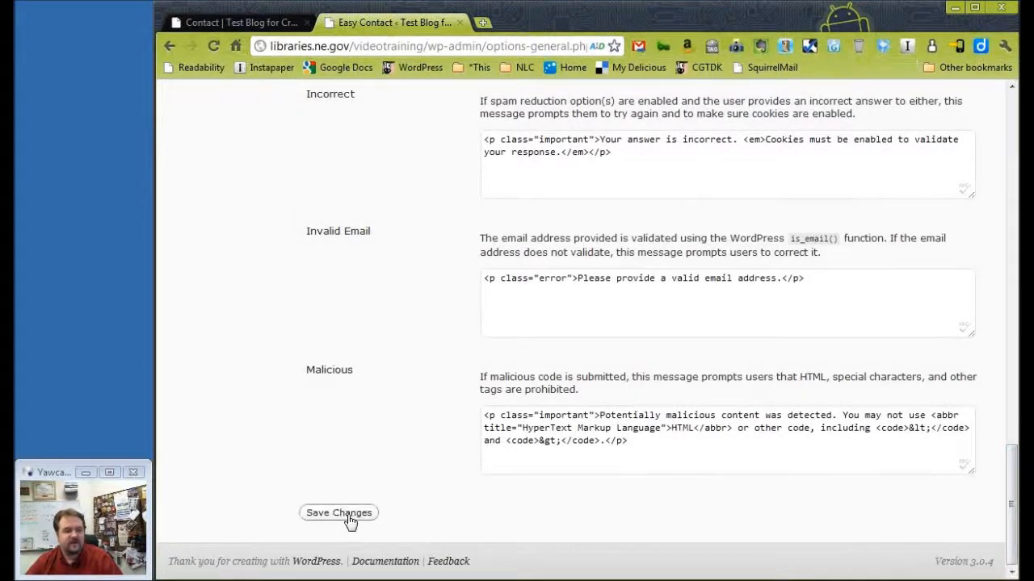